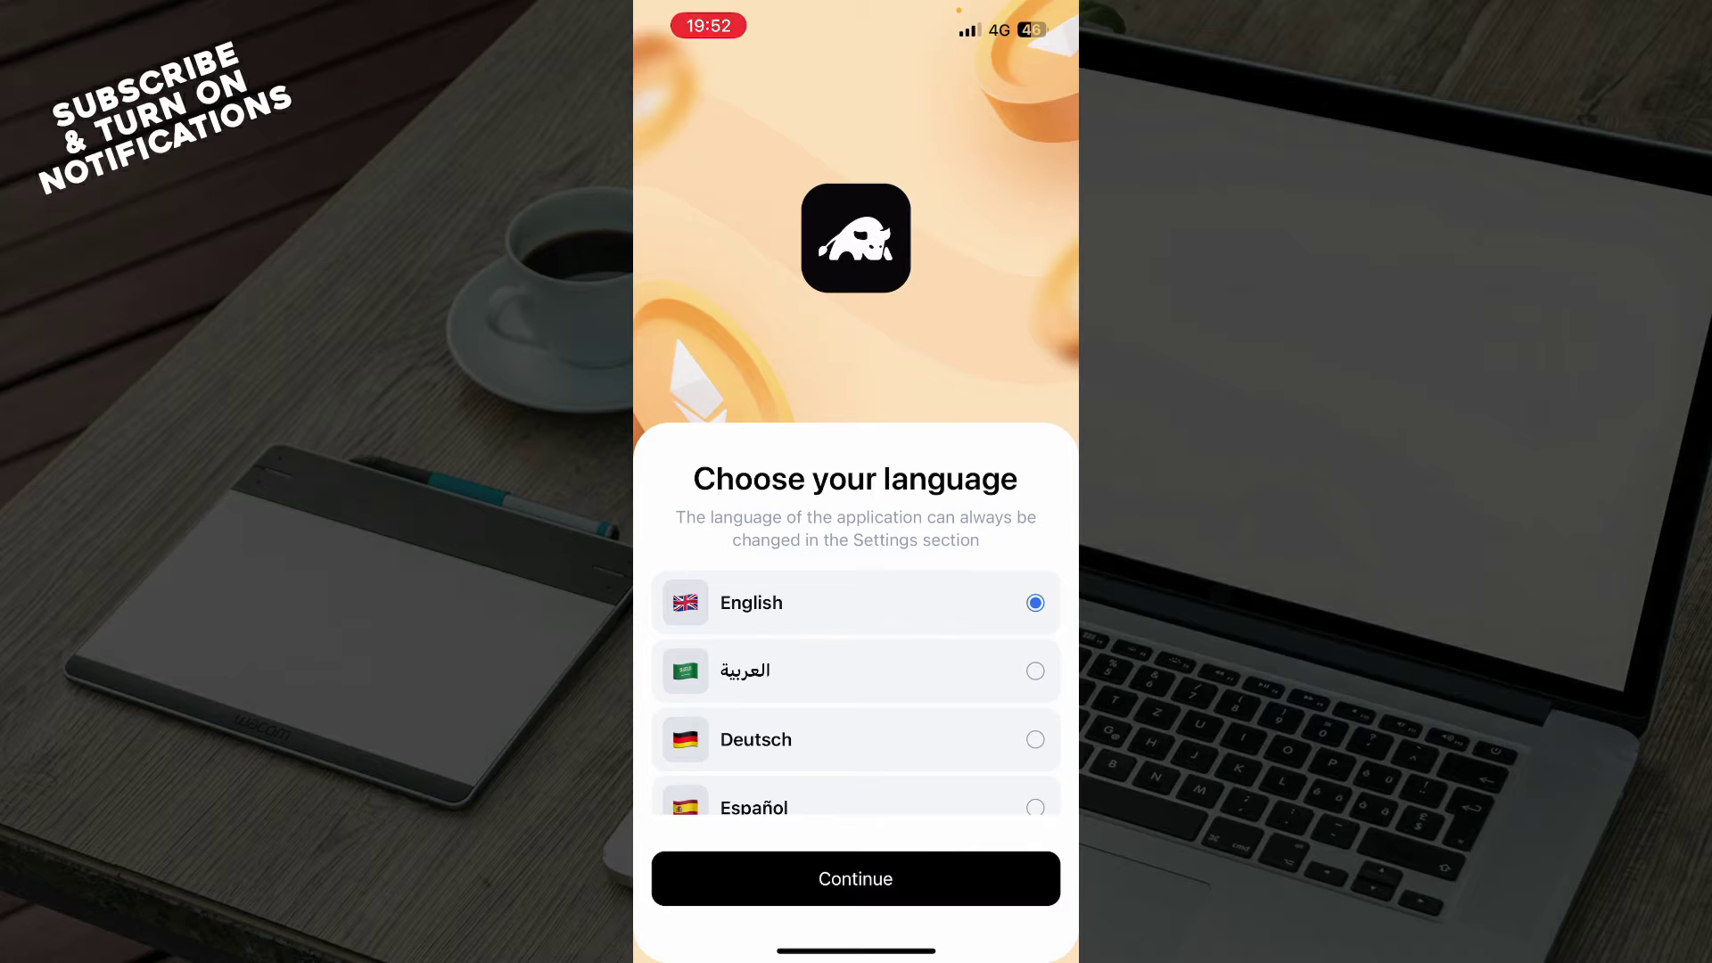
scroll(856, 689, "down", 3)
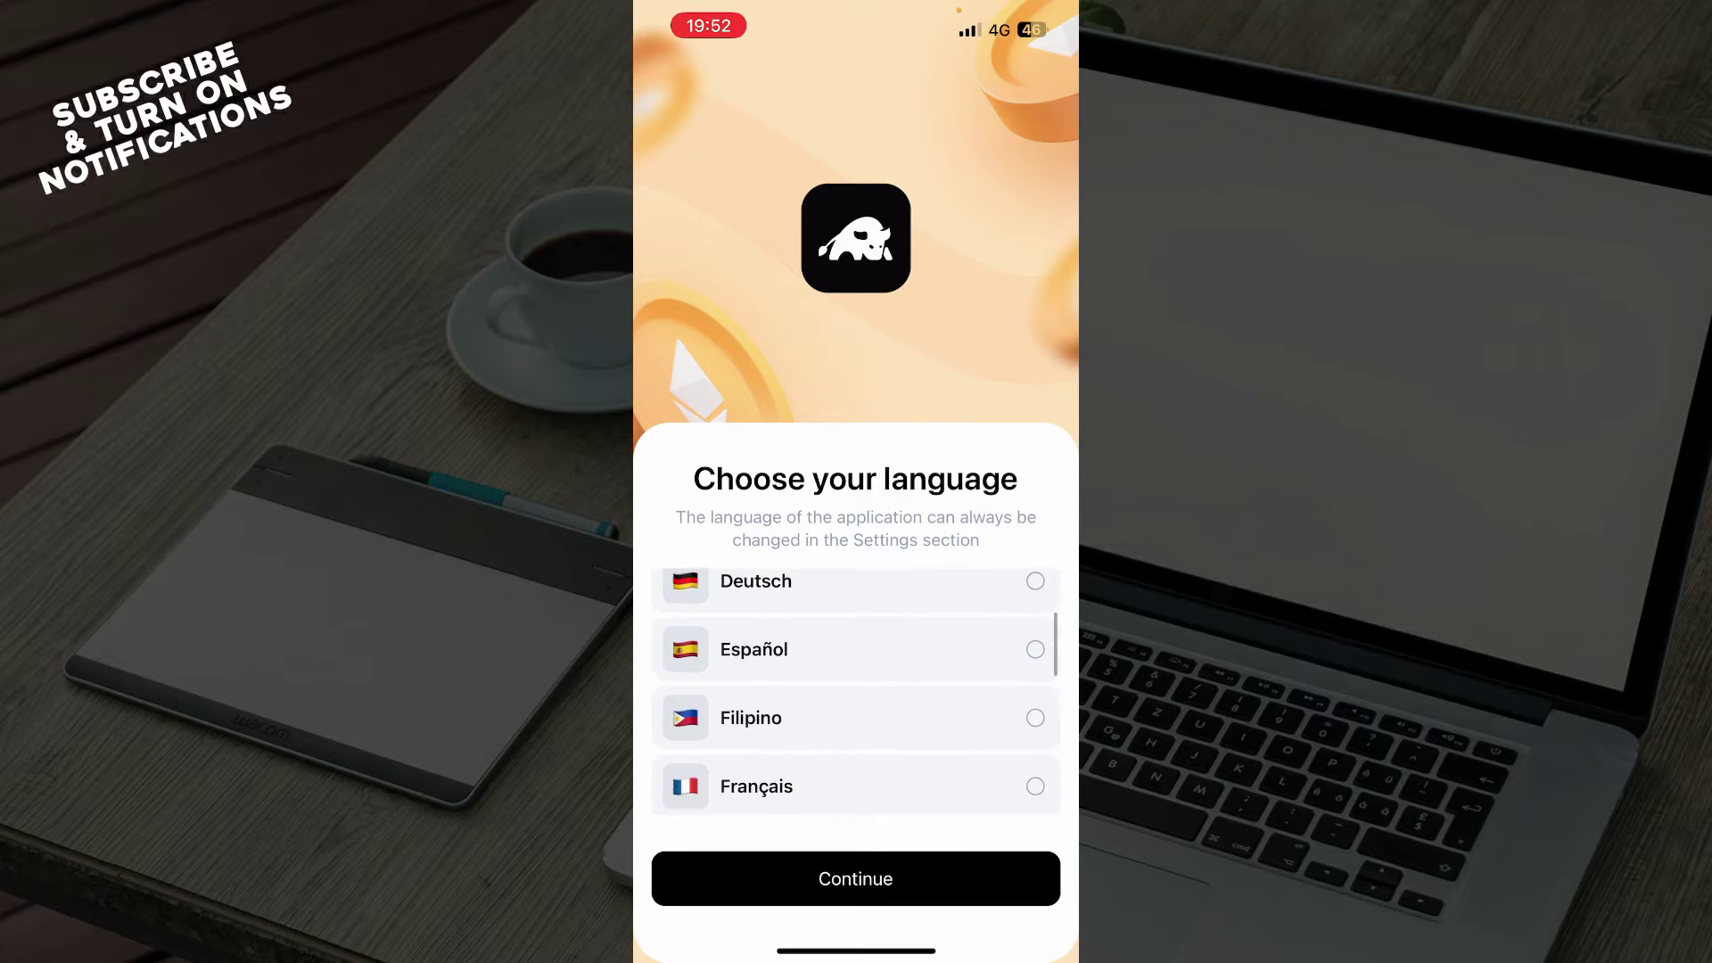
scroll(857, 689, "down", 3)
scroll(857, 688, "down", 3)
scroll(857, 689, "down", 3)
scroll(856, 689, "up", 3)
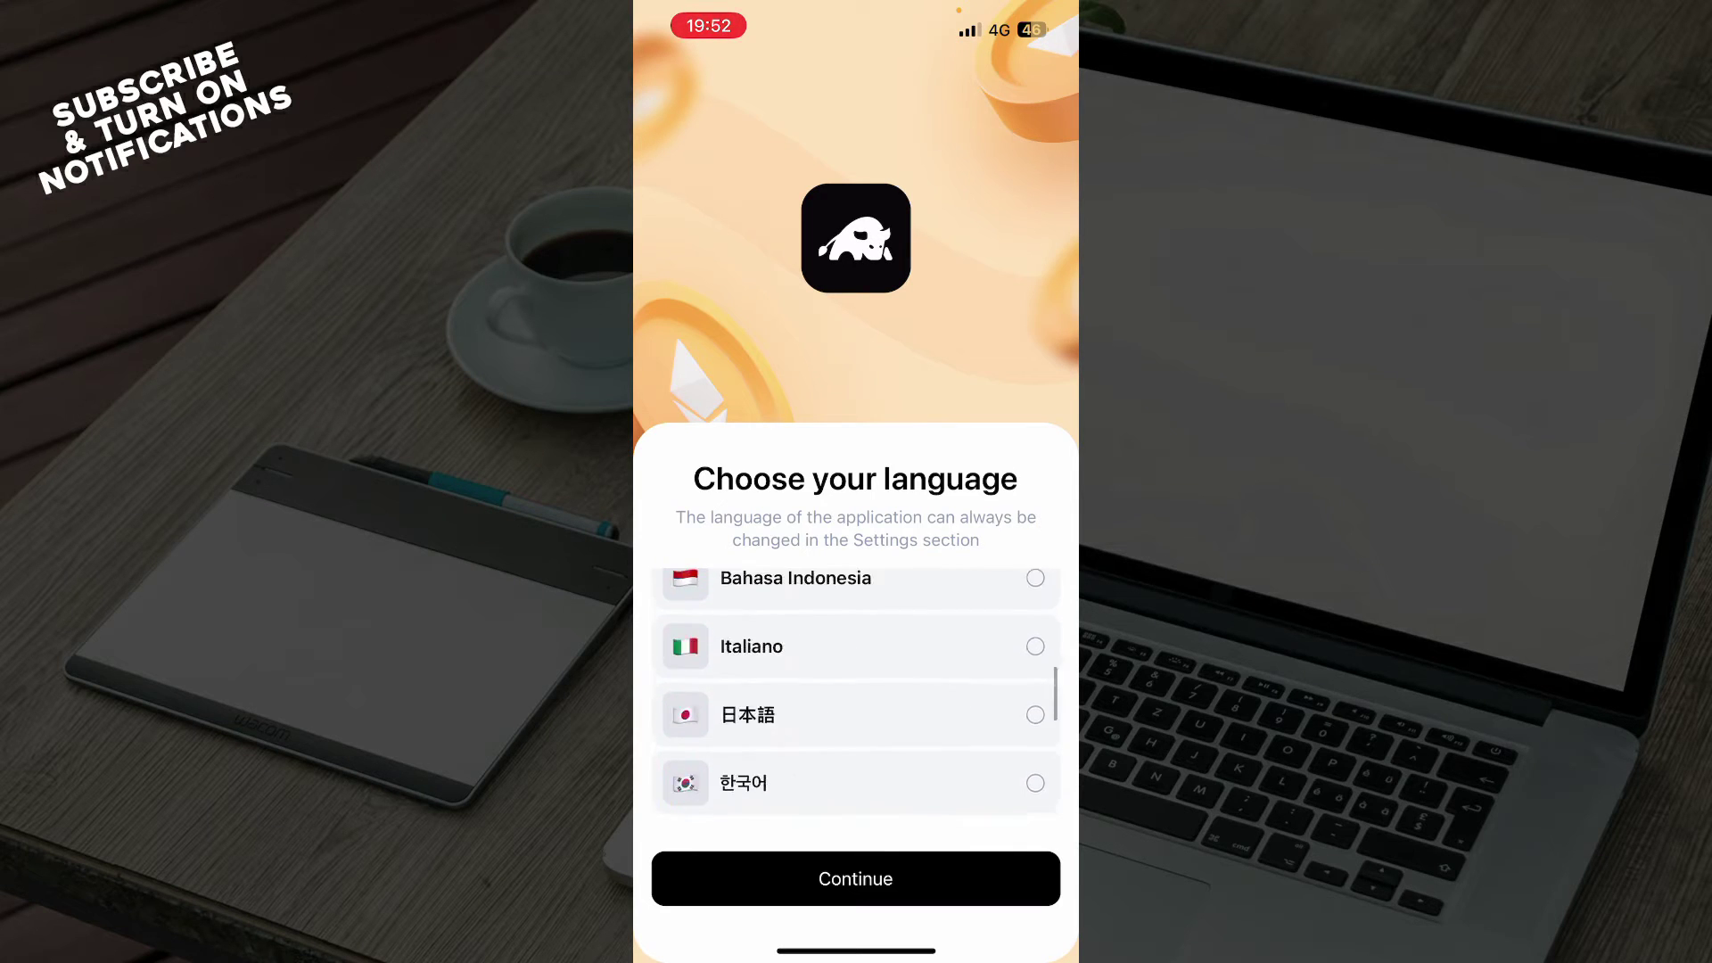
scroll(856, 689, "up", 3)
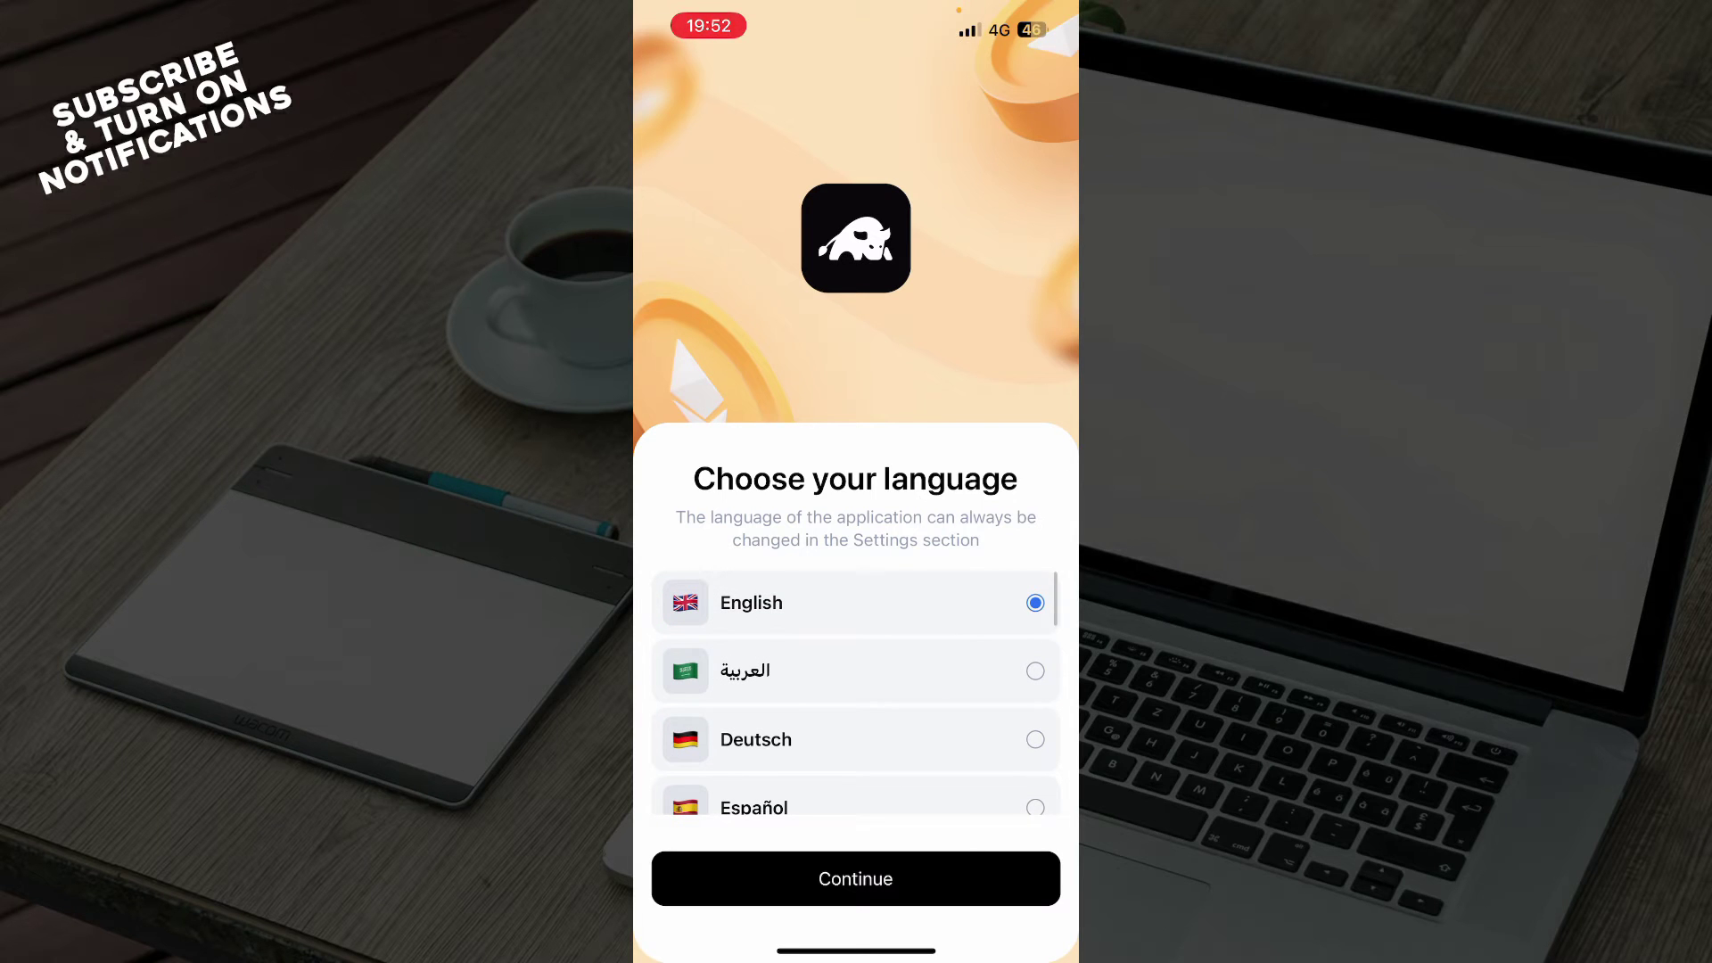
Step: Keep English as the app language and continue to the trading intro
left_click(856, 878)
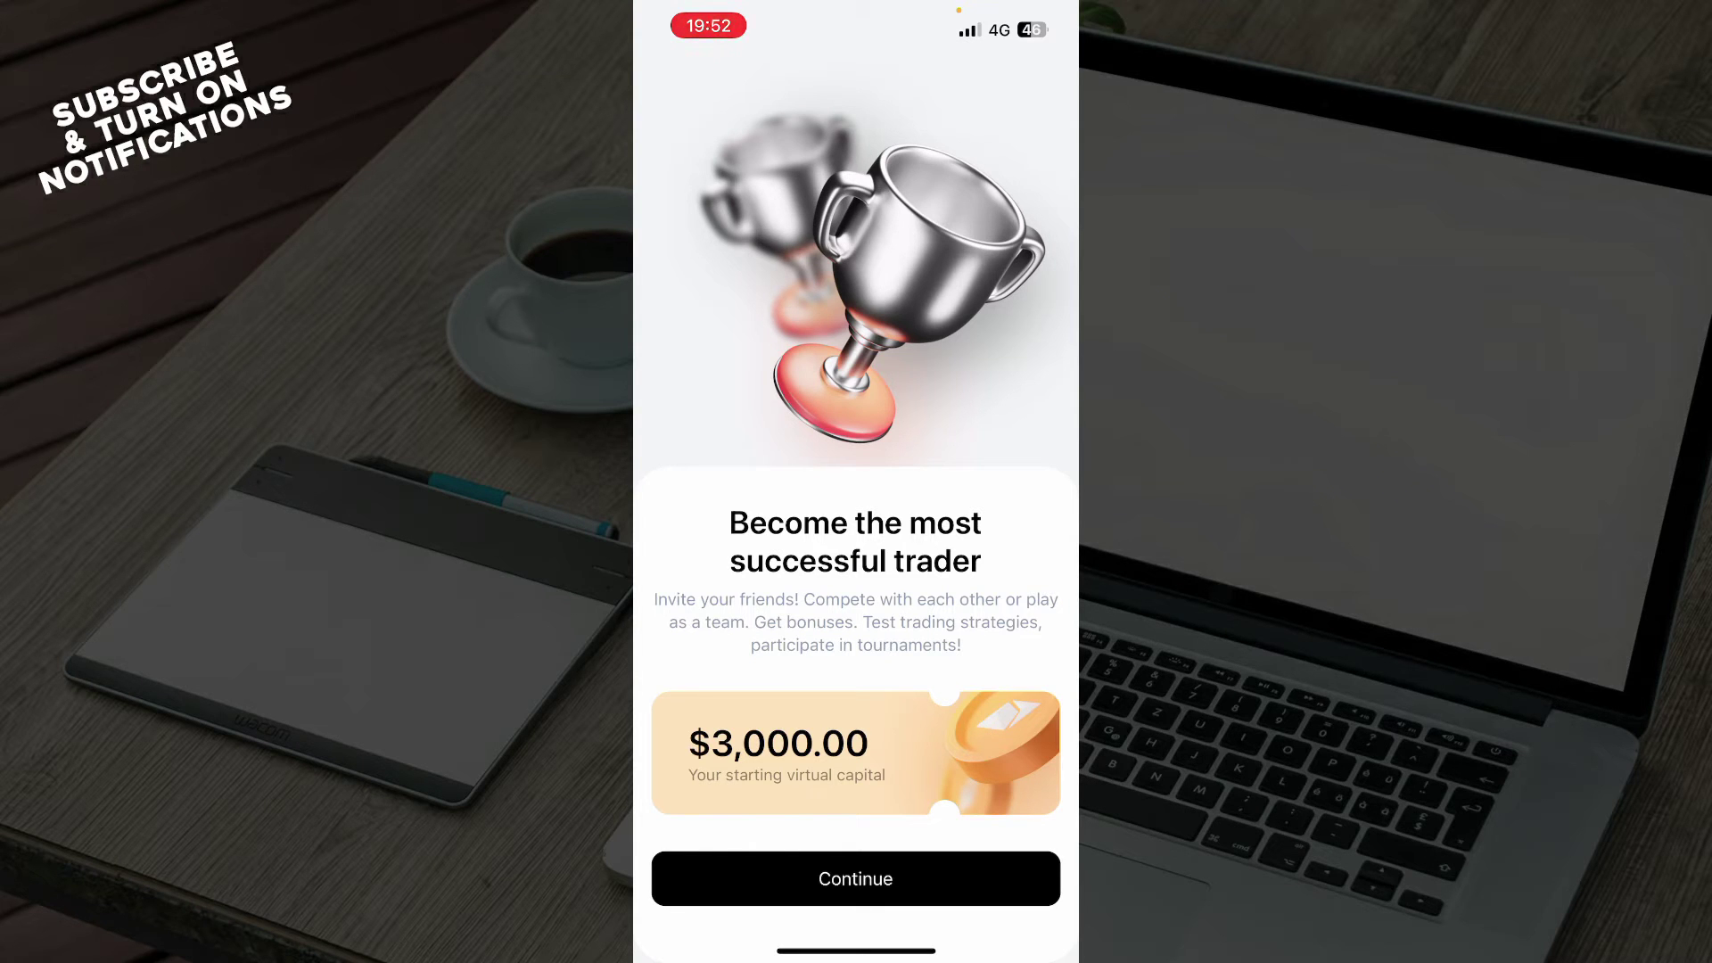
Step: Enter the Lobby from the trader intro and answer the notification permission alert
left_click(854, 878)
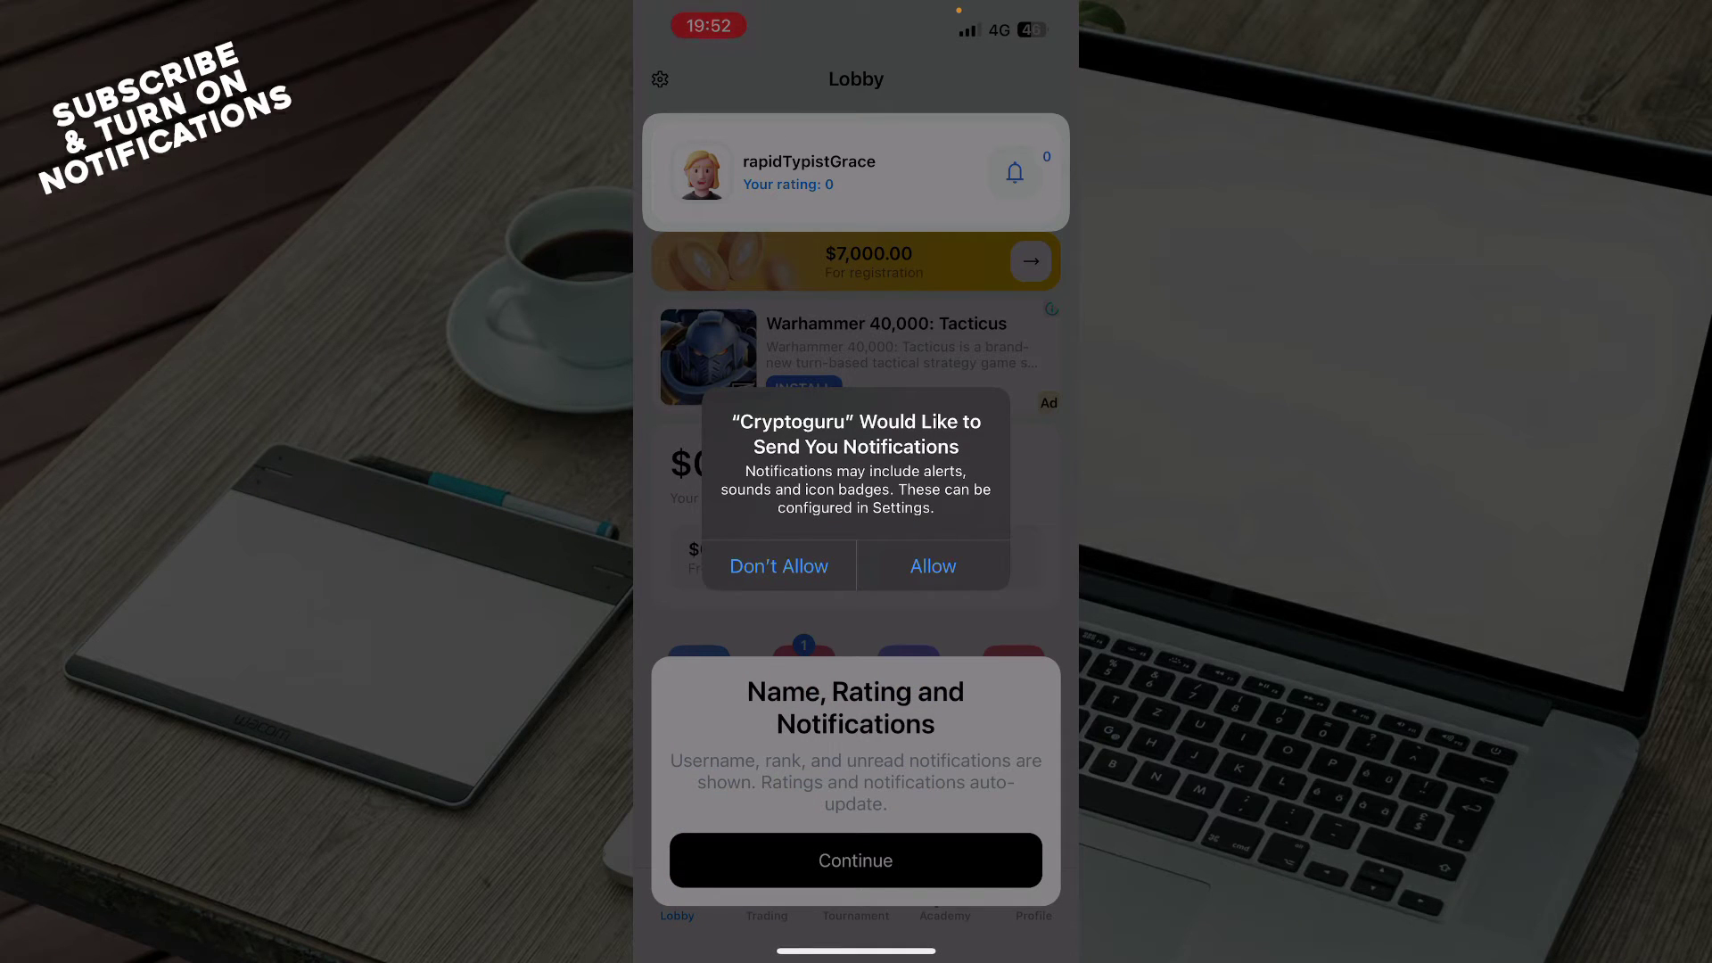
left_click(932, 566)
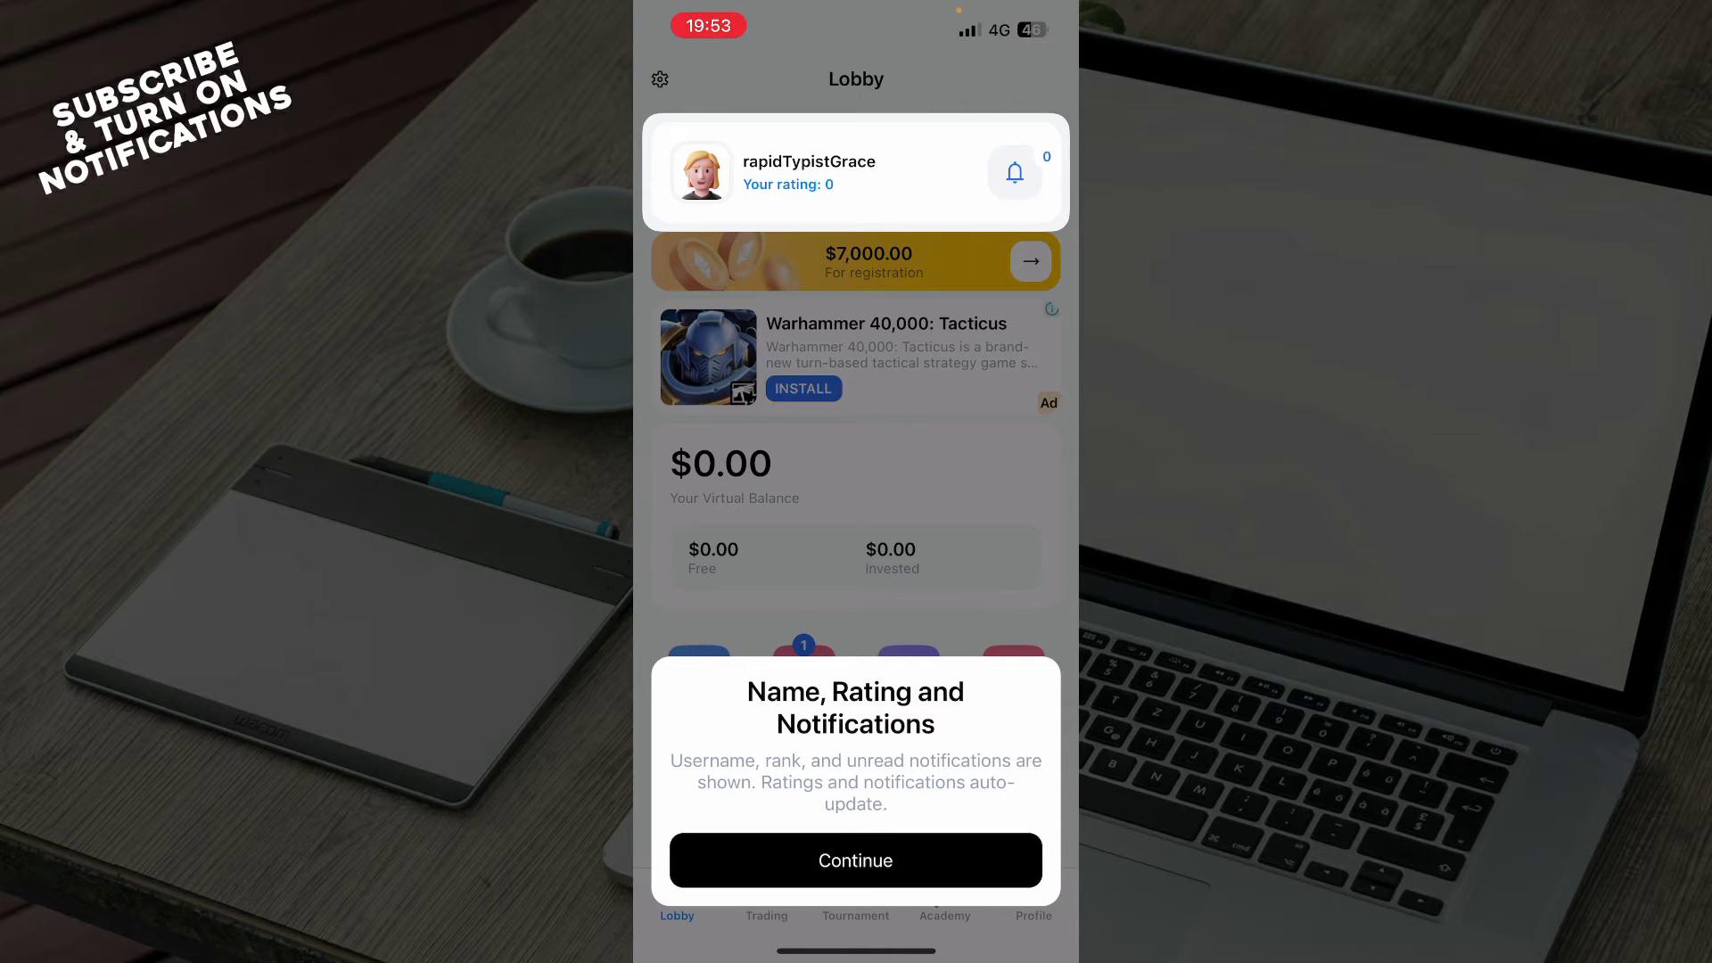
Step: Step through the Lobby tutorial tips — balance, daily rewards, registration bonus — until the overlay closes
left_click(856, 859)
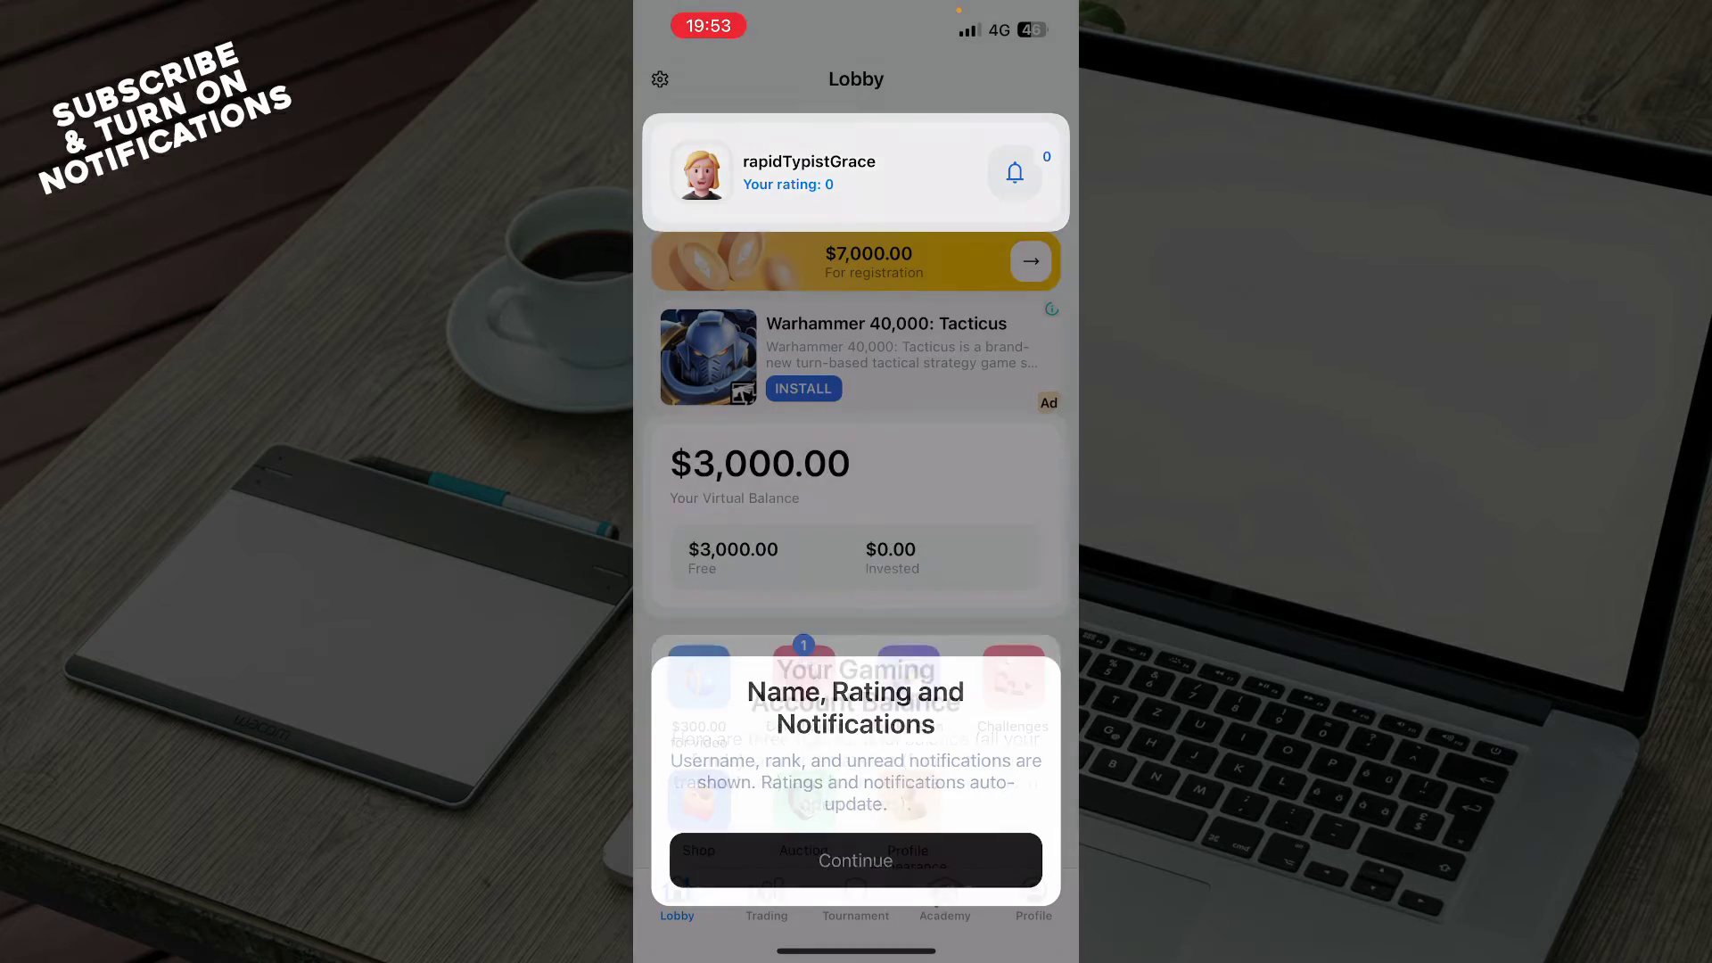
left_click(856, 861)
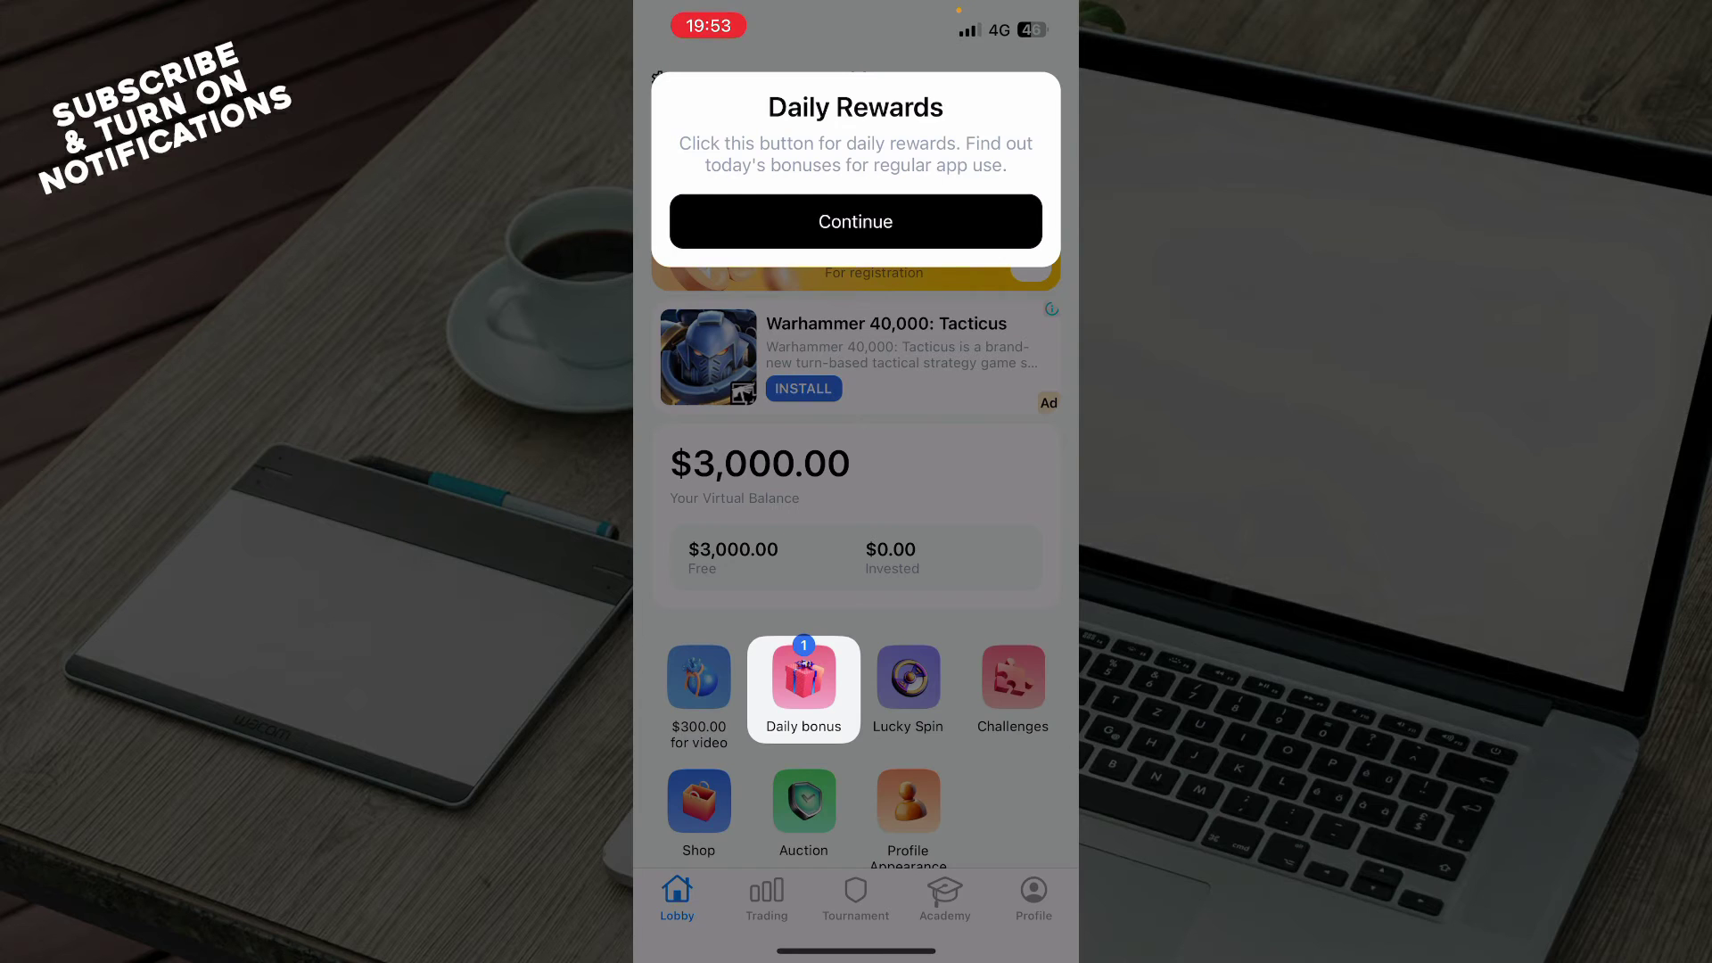
left_click(856, 221)
left_click(856, 241)
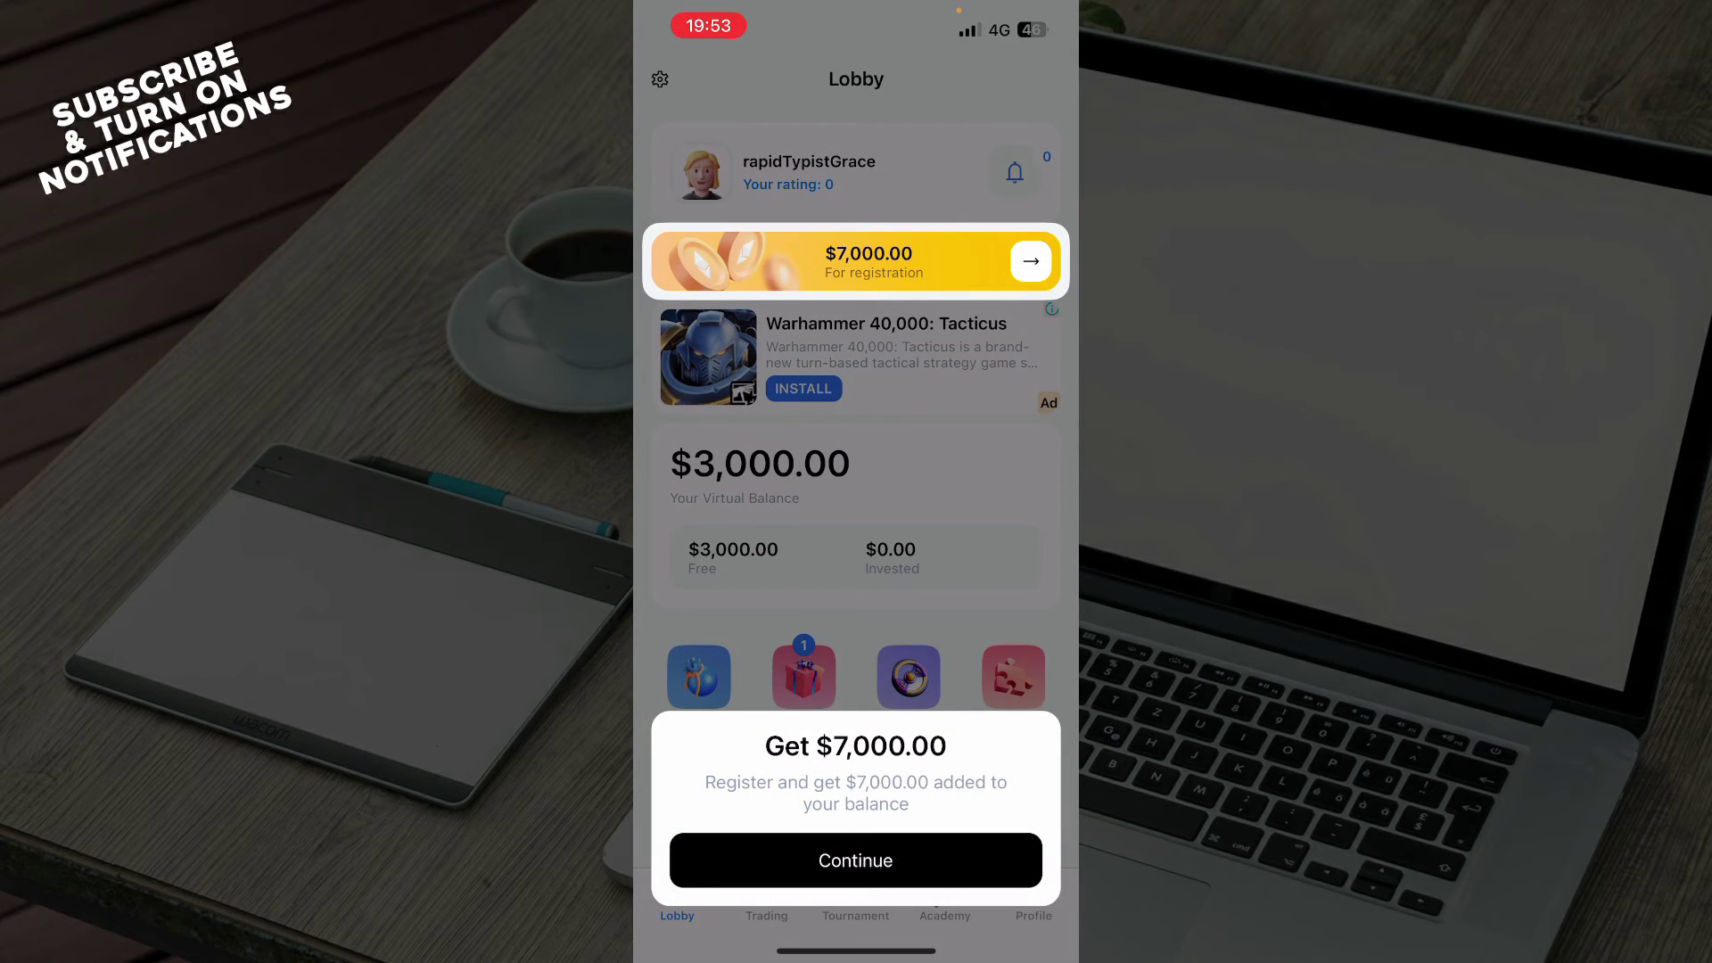
left_click(856, 860)
left_click(856, 219)
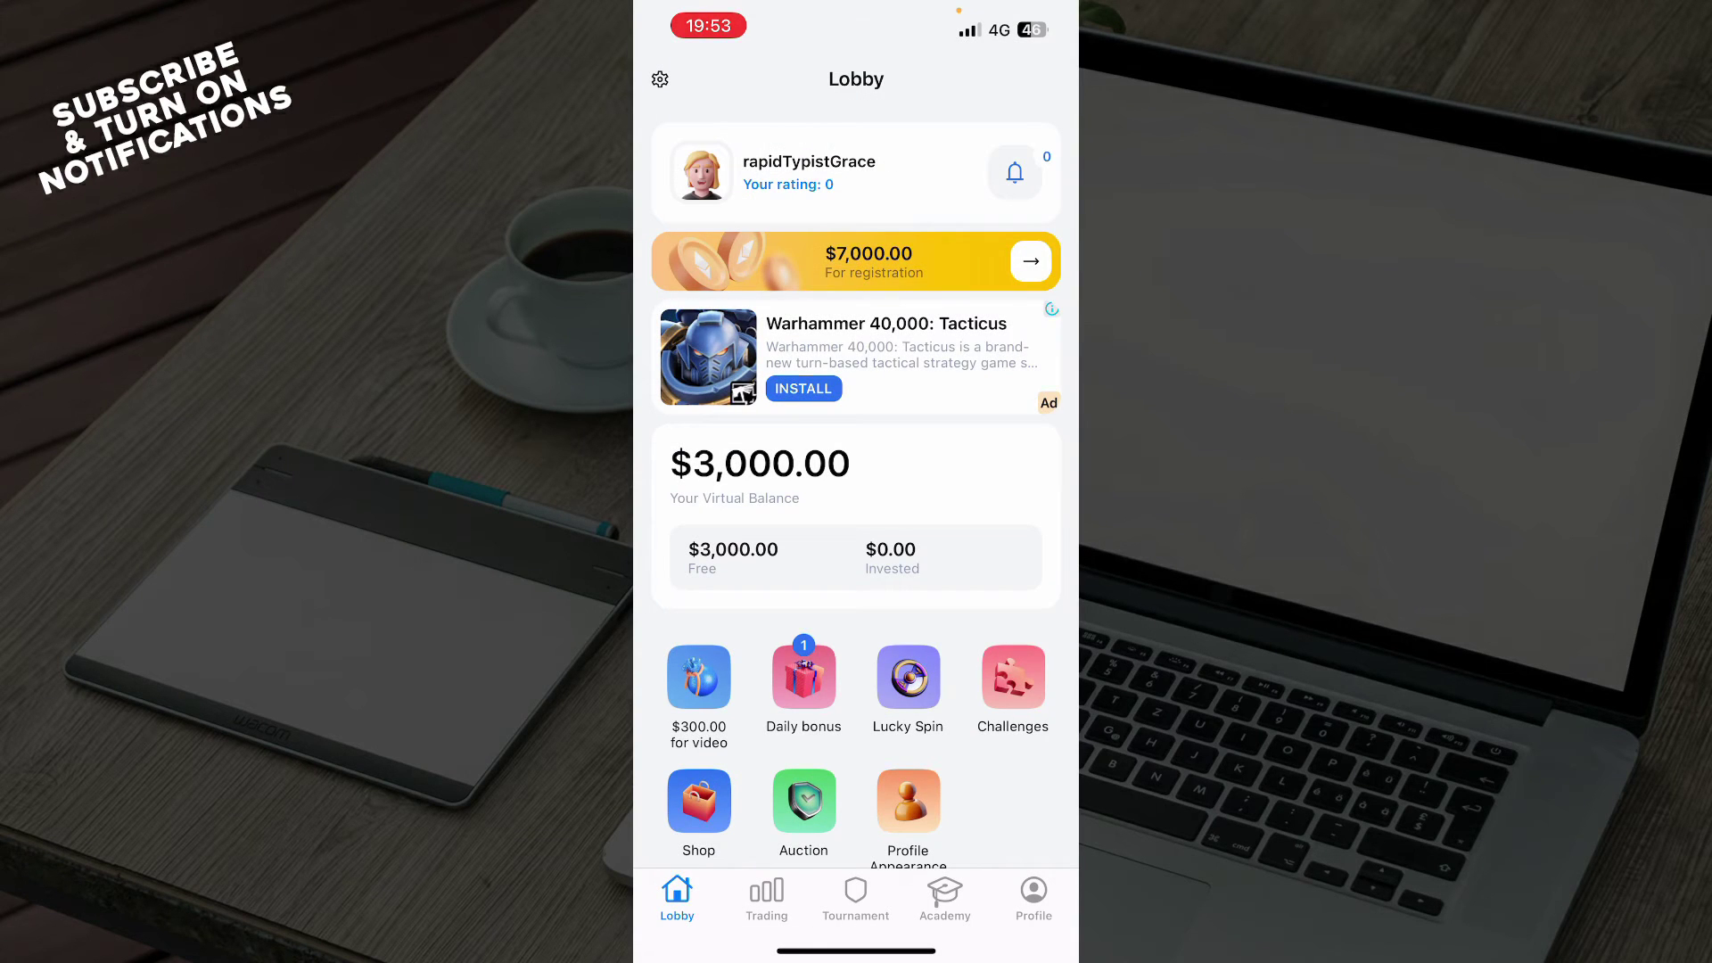
scroll(856, 535, "down", 1)
scroll(856, 535, "up", 2)
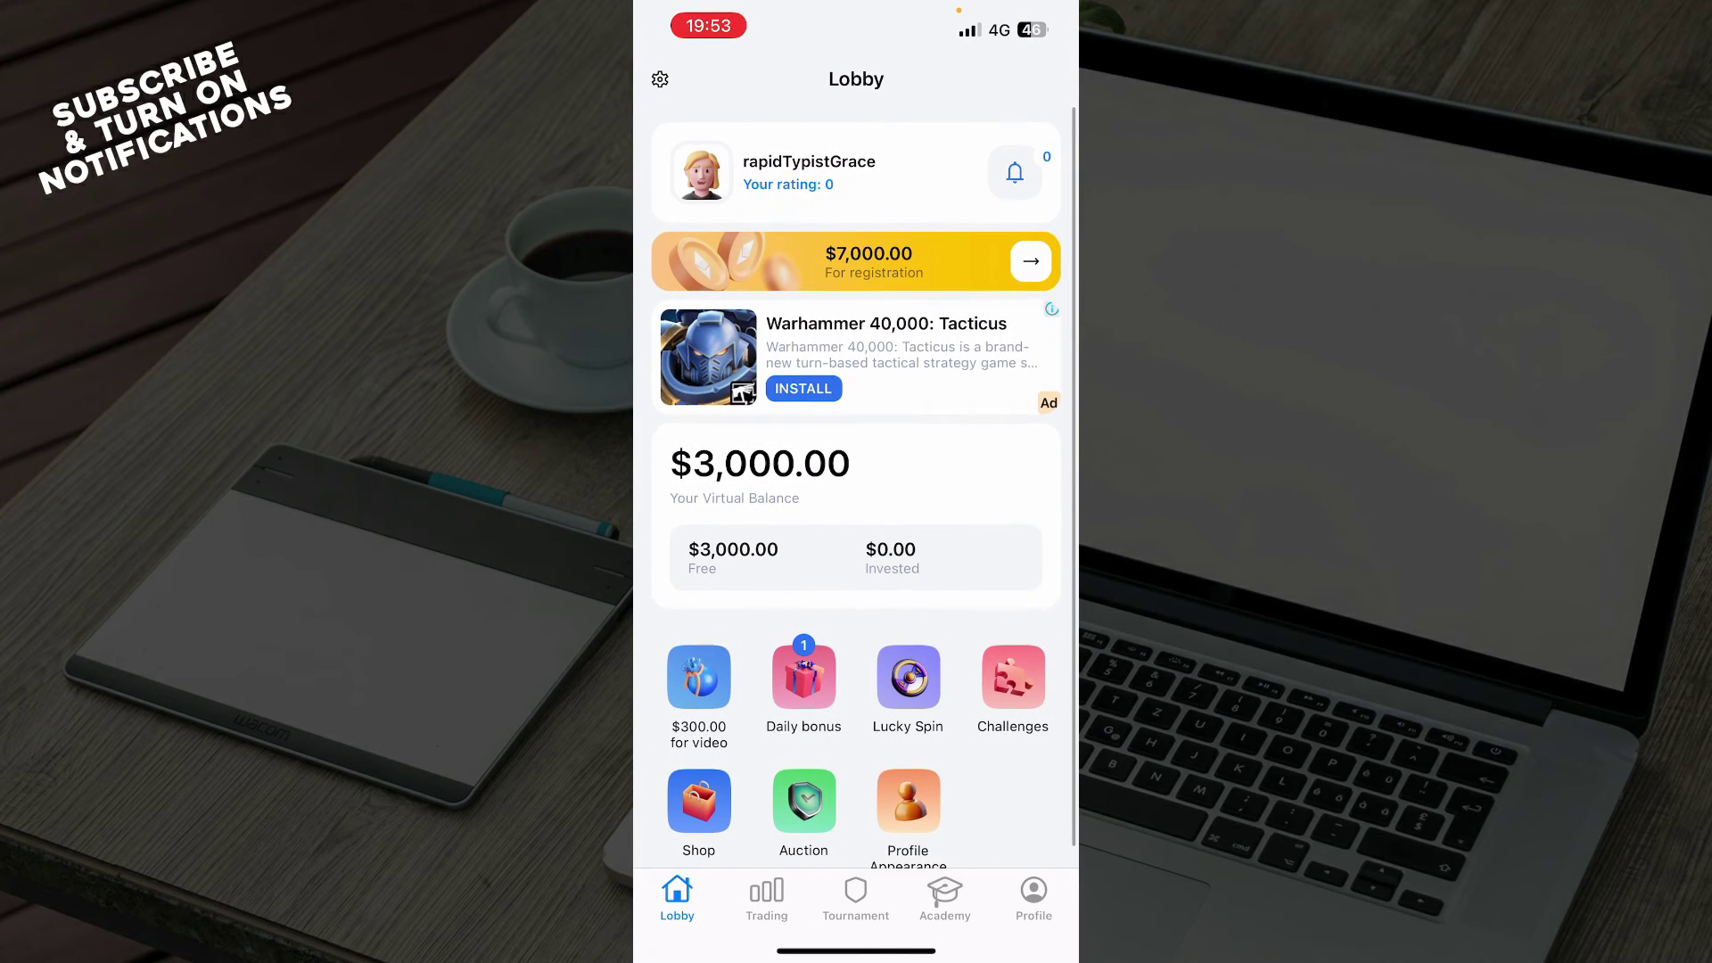
Step: View the global player Rating leaderboard and return to the Lobby
left_click(802, 171)
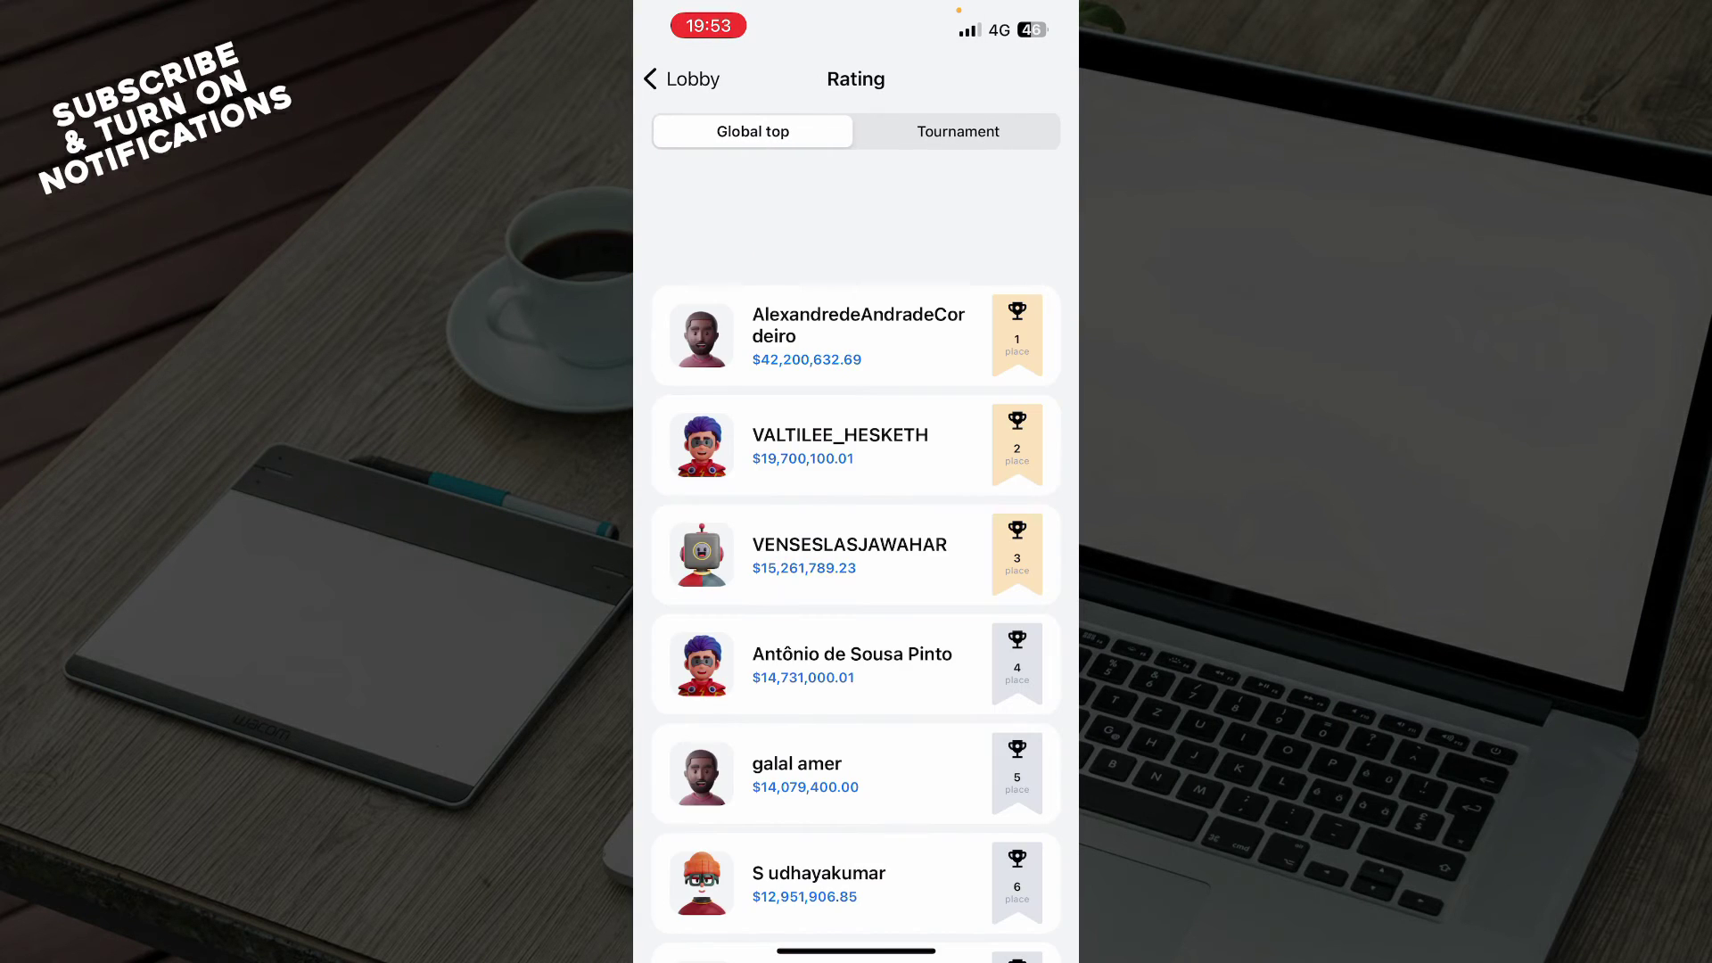
left_click(682, 79)
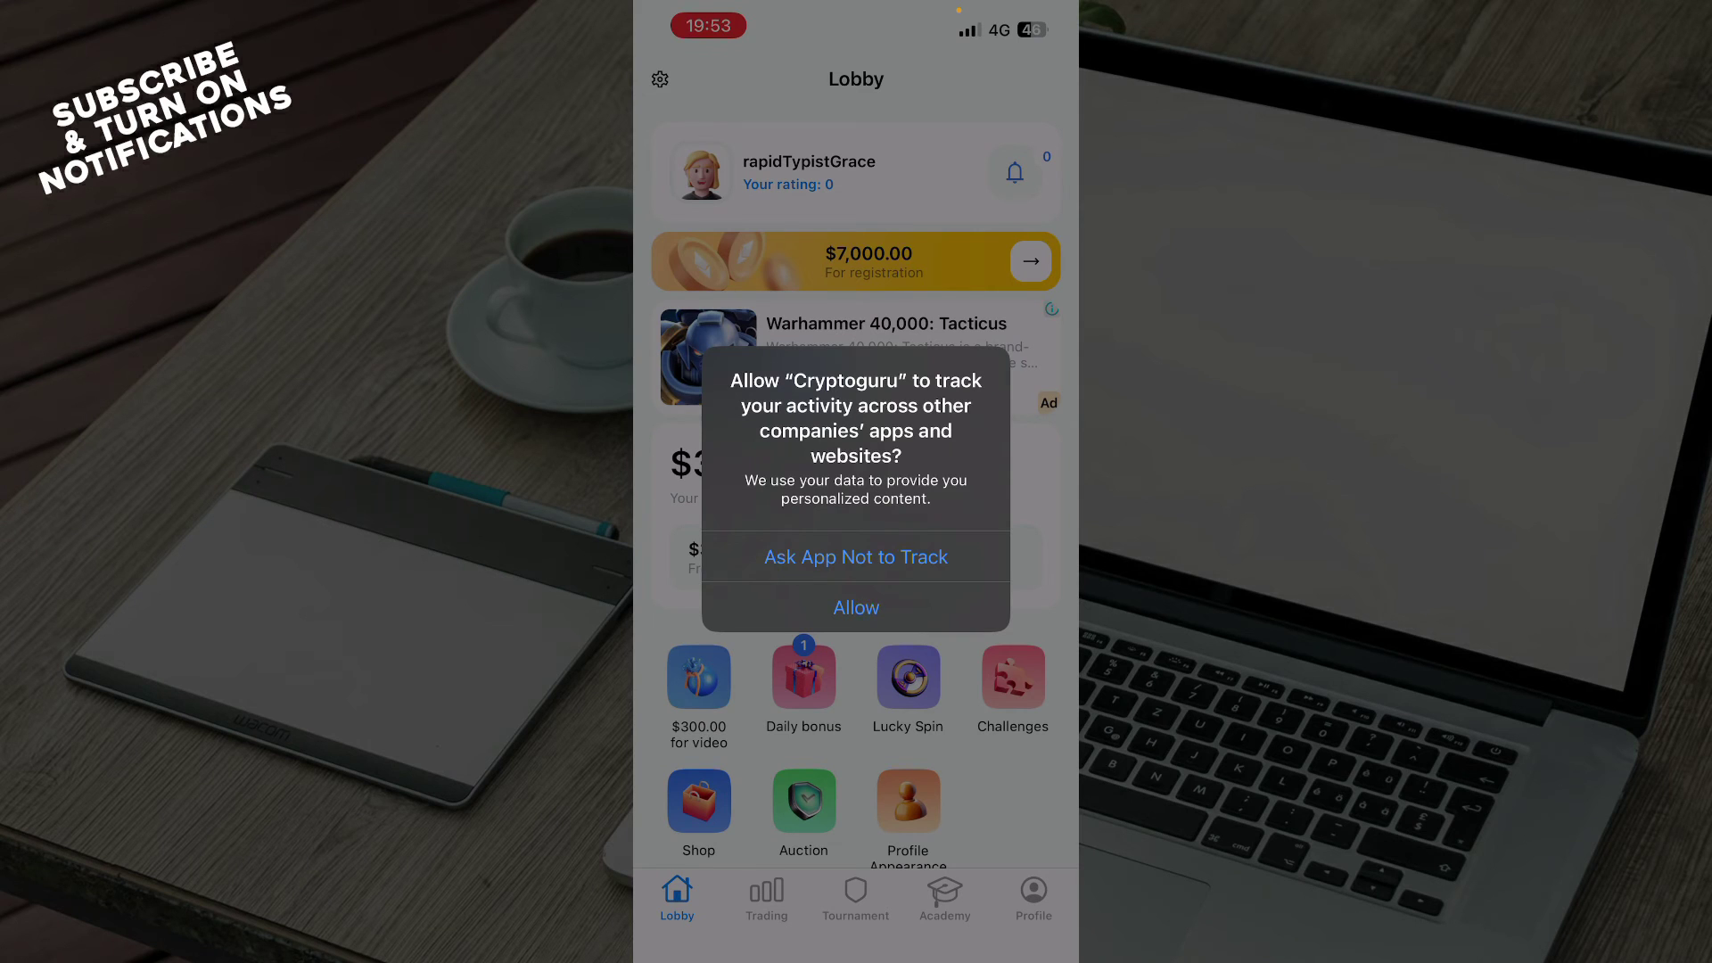
Step: Dismiss the activity tracking request and go to Settings with sign-in and sign-up options
left_click(856, 557)
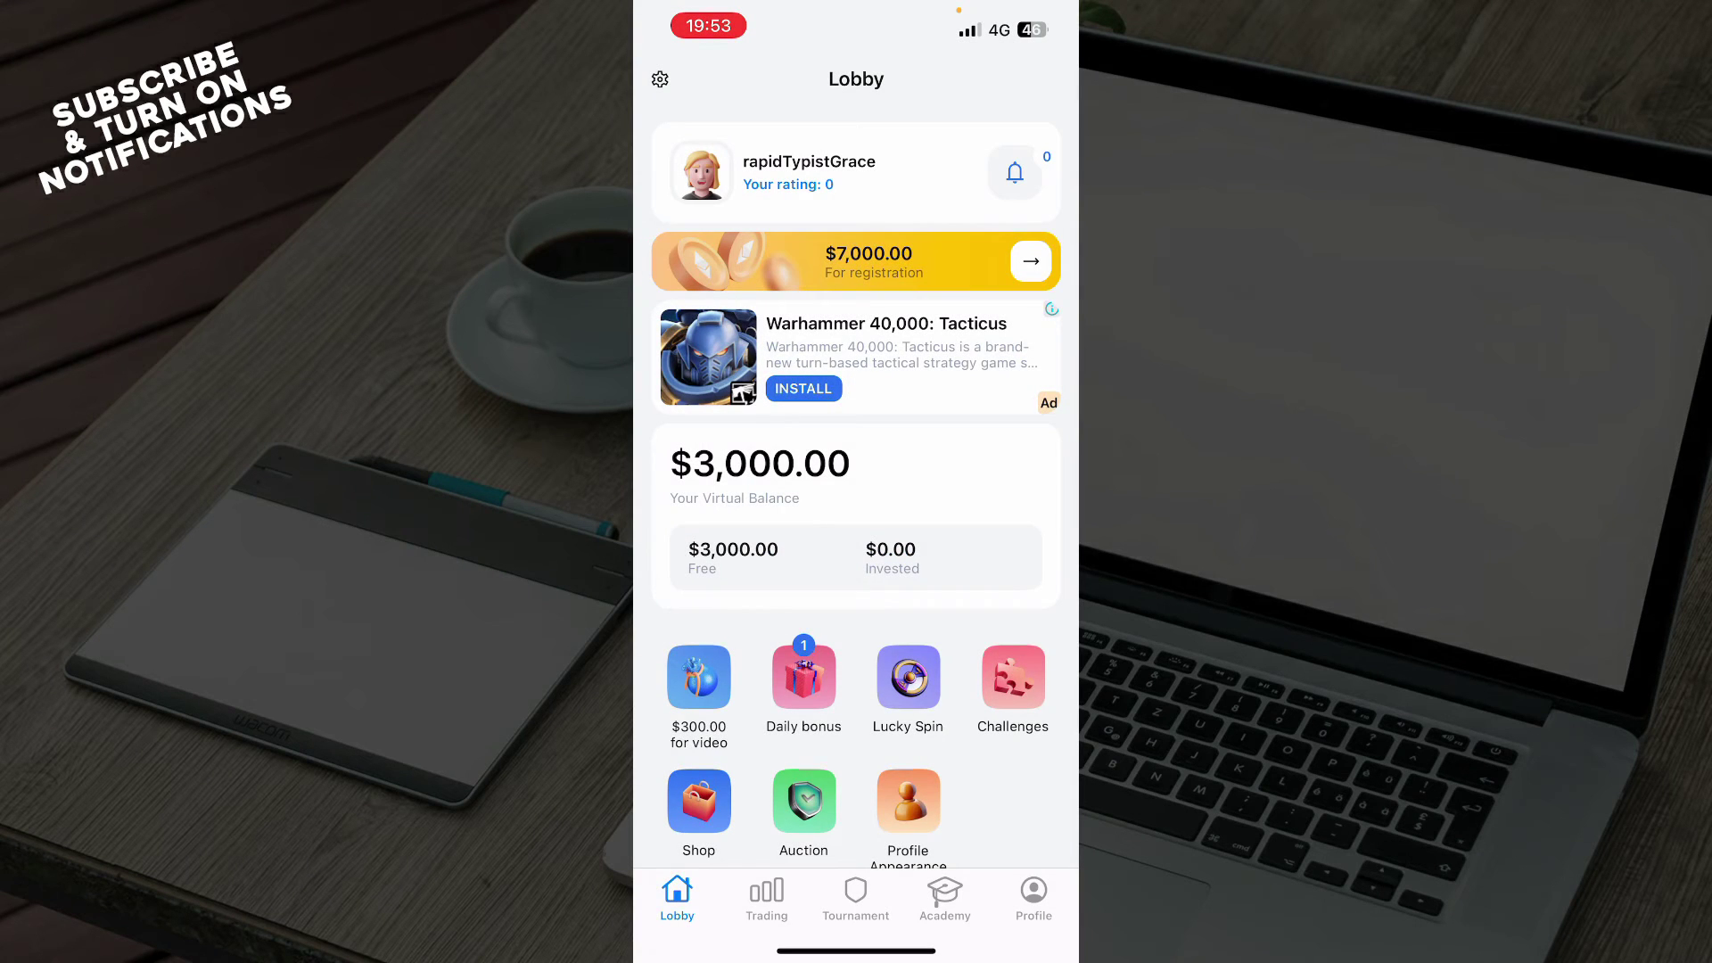
left_click(660, 79)
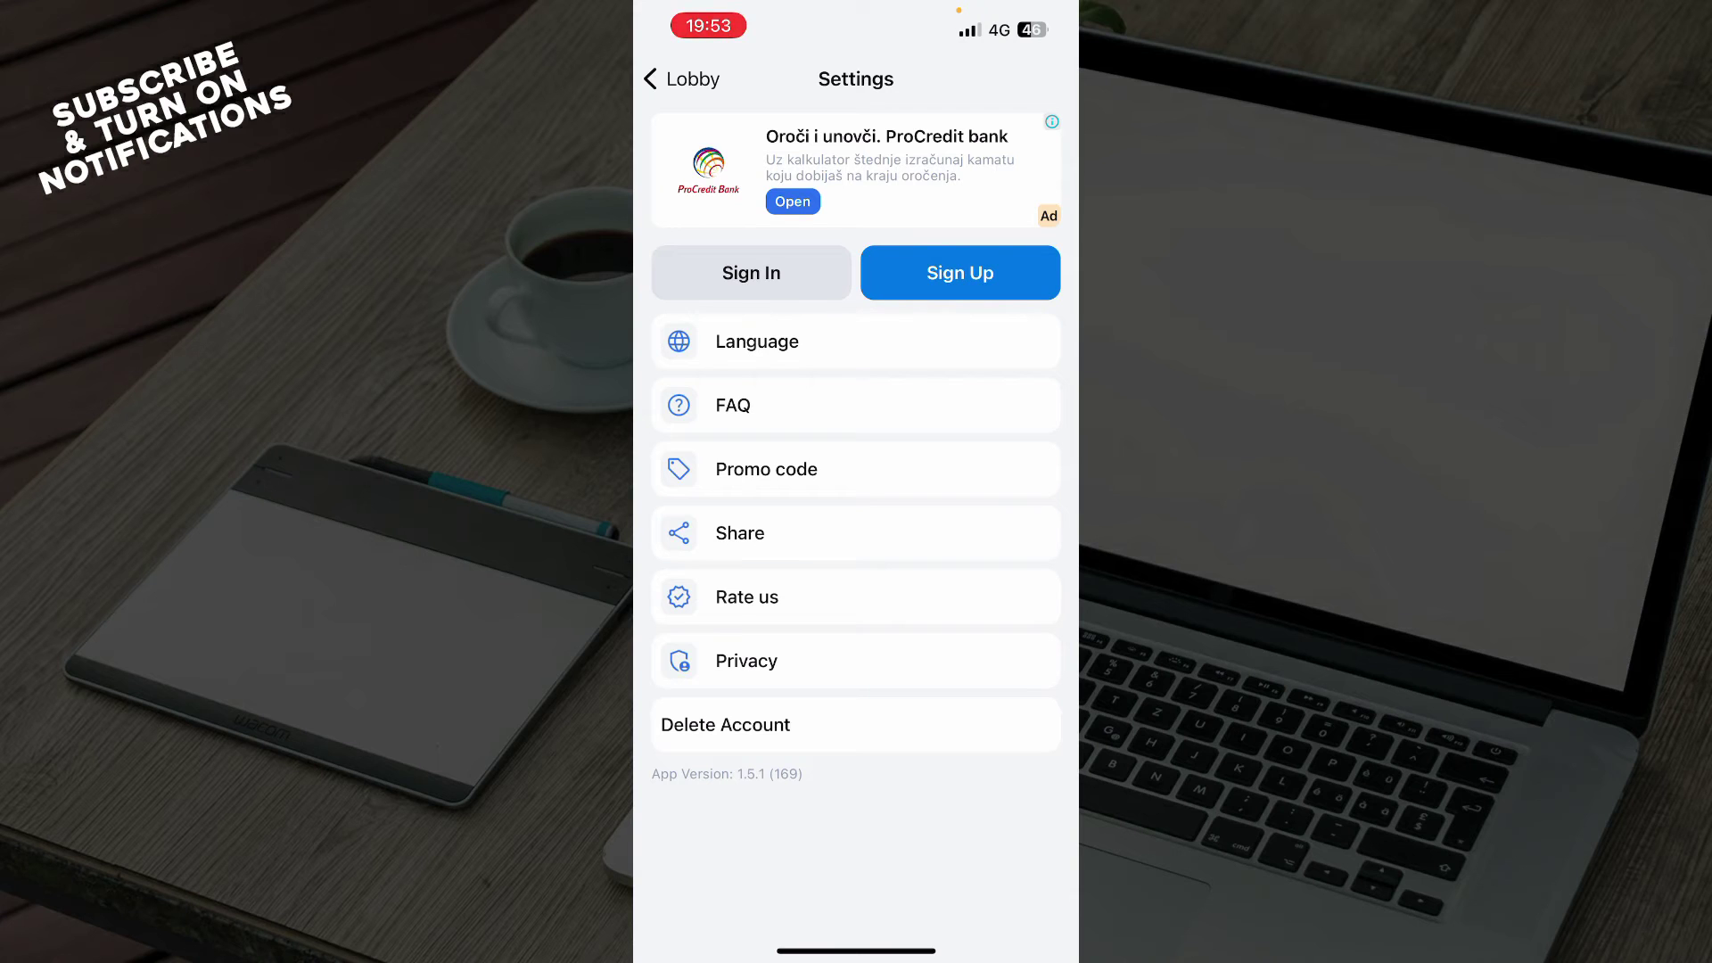
Step: Fill the Sign Up form with email and password and submit it to reach the verification code page
left_click(961, 271)
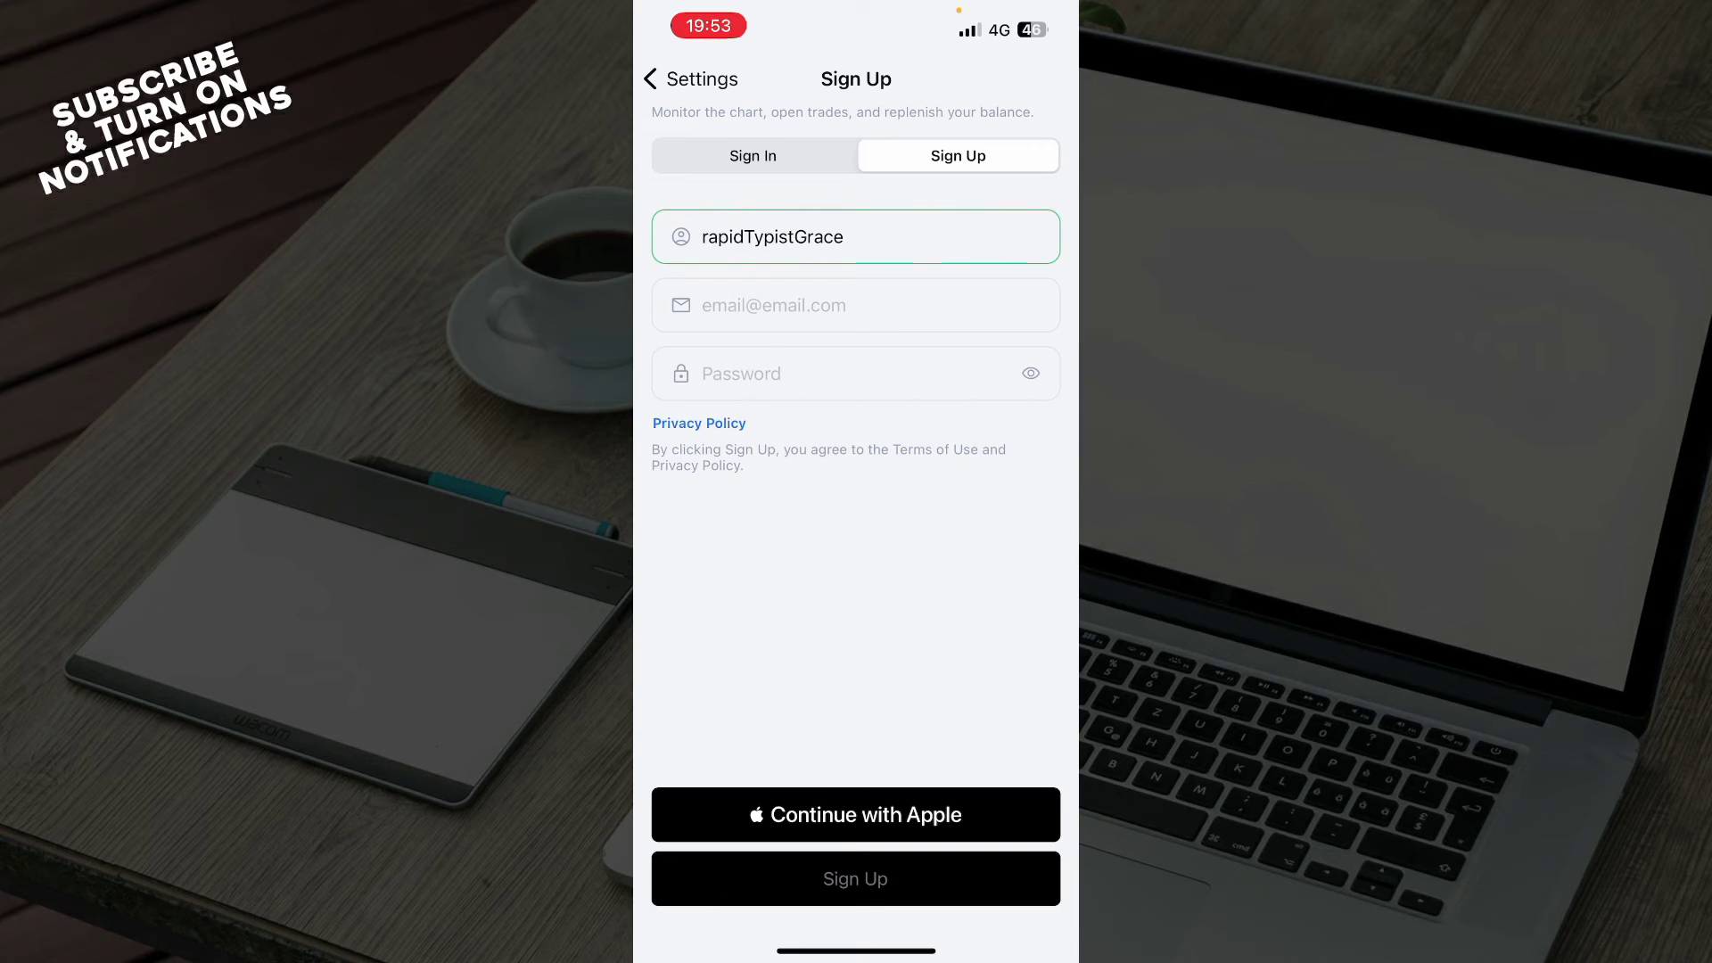
left_click(857, 306)
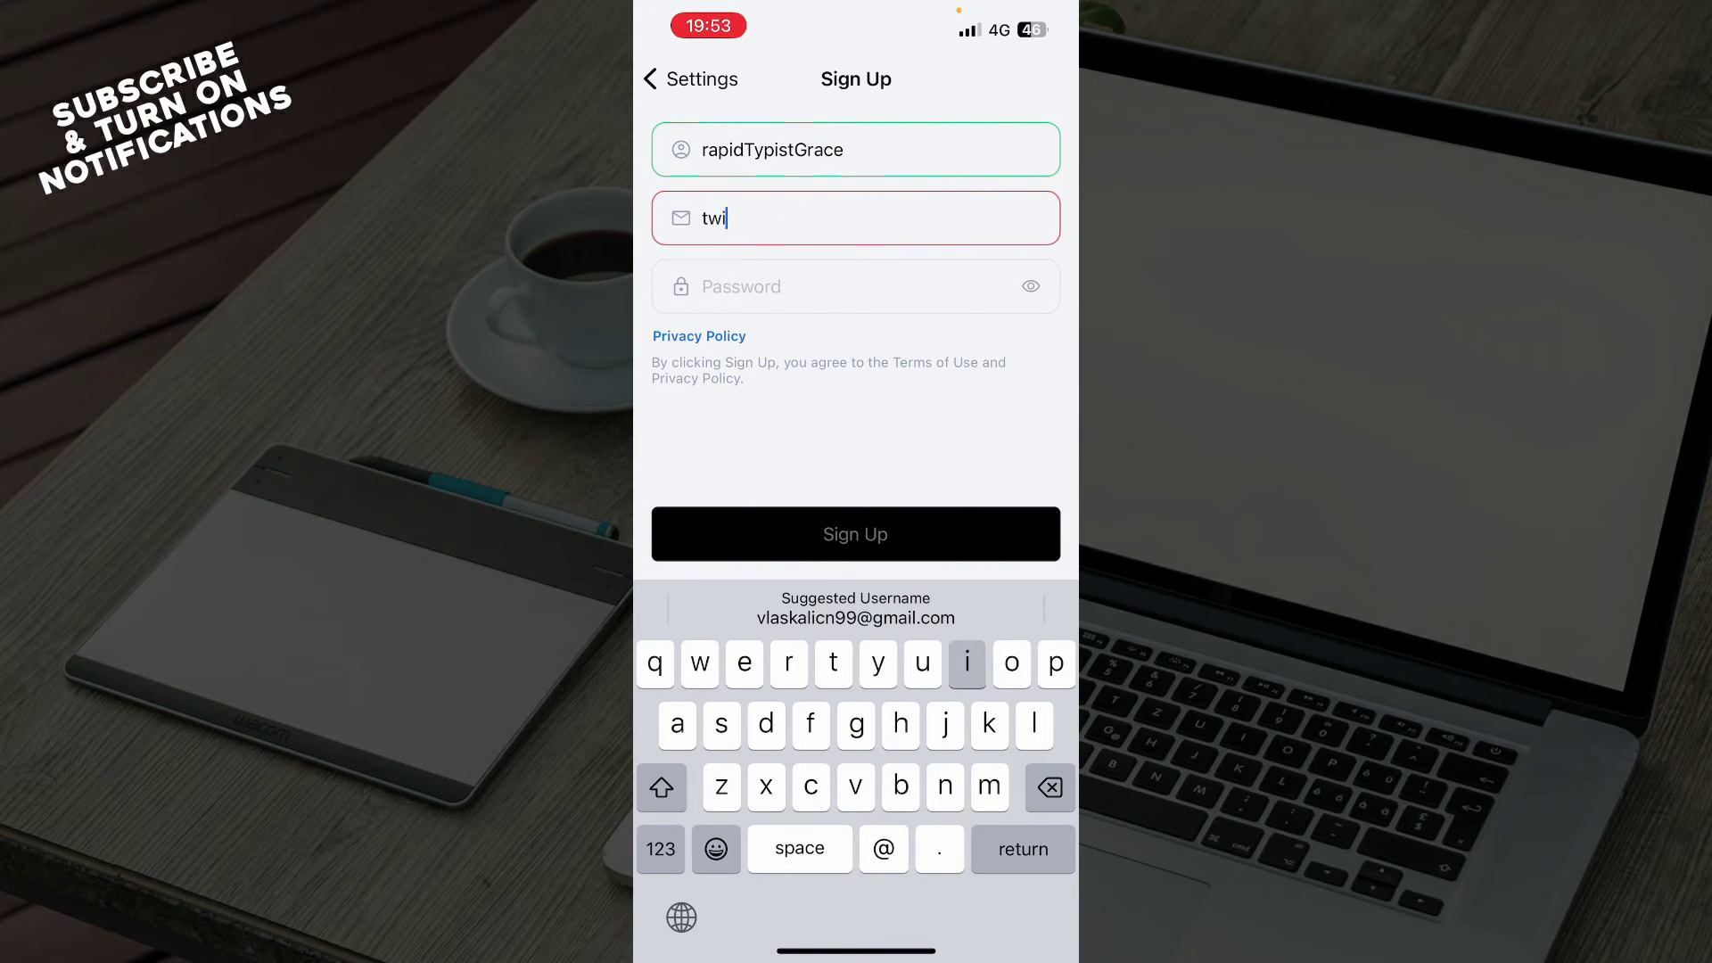
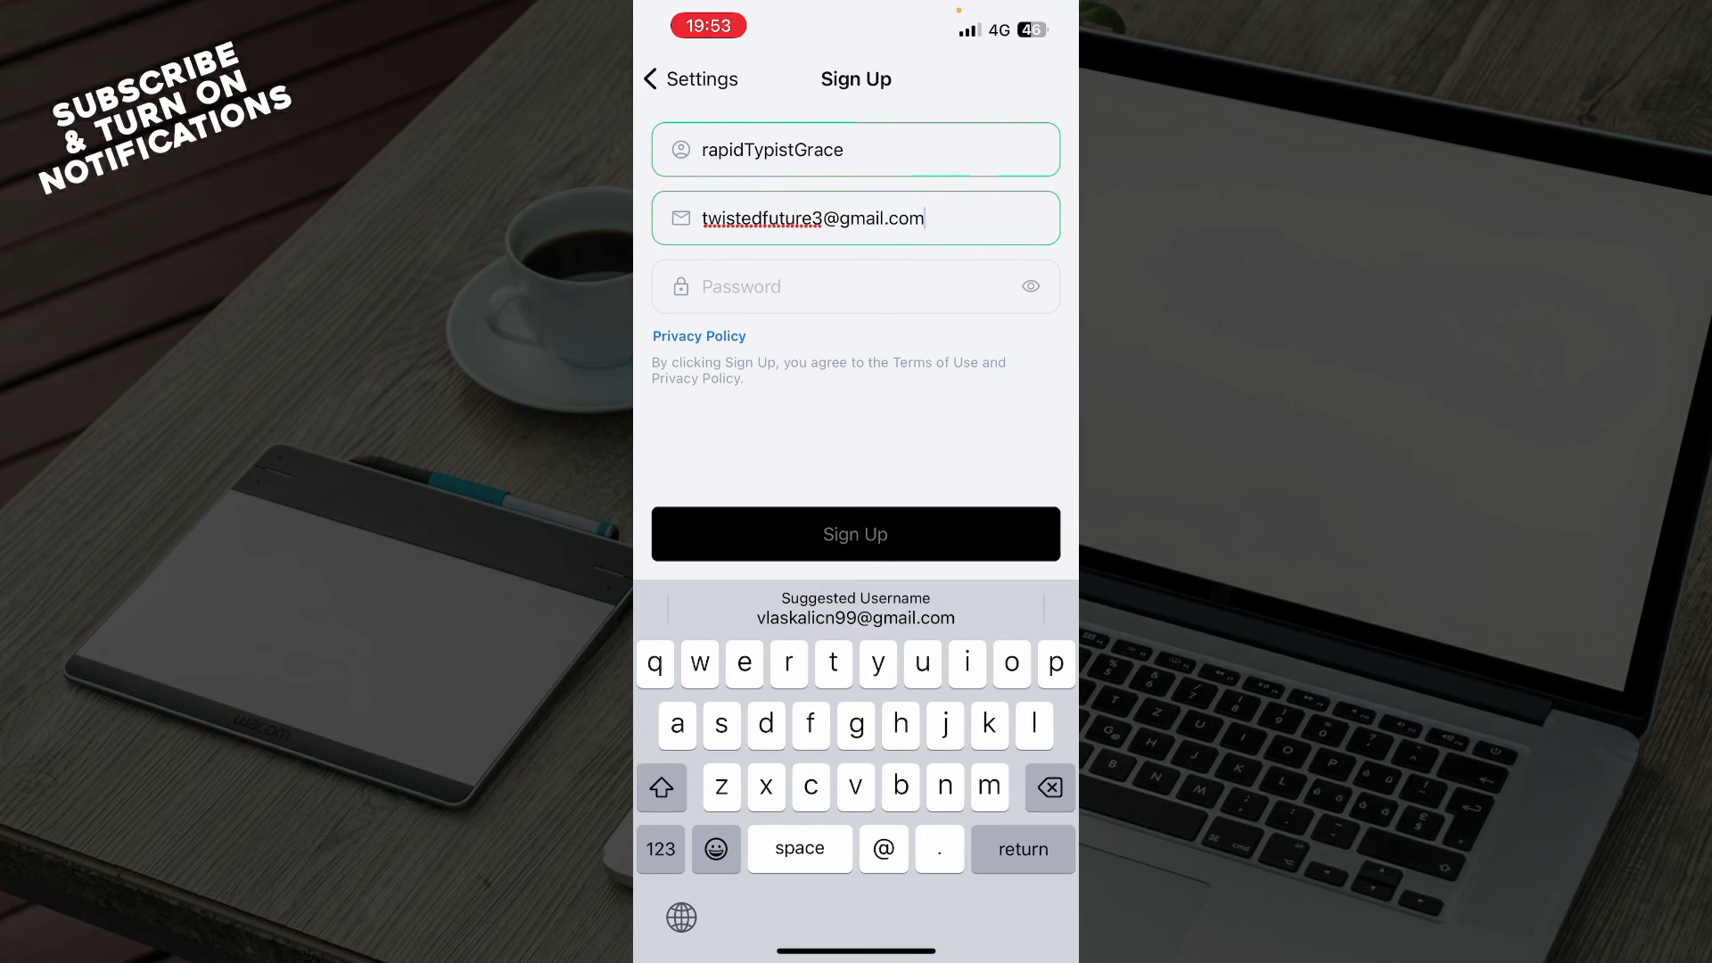
key("Return")
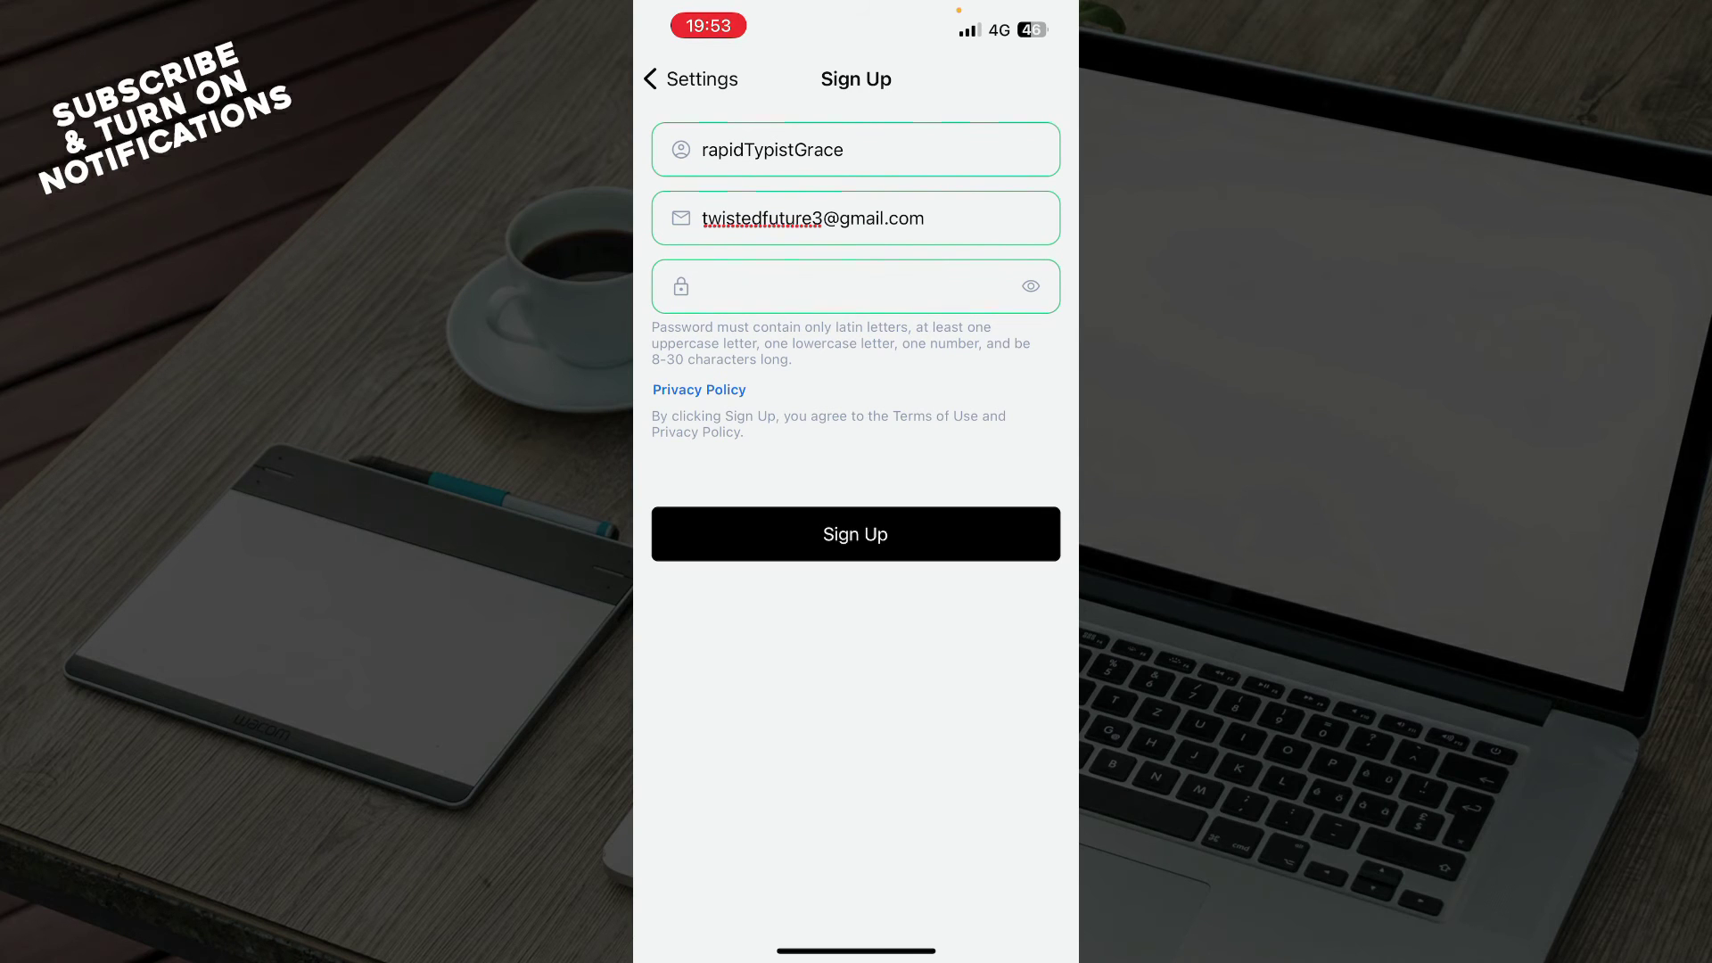
left_click(855, 534)
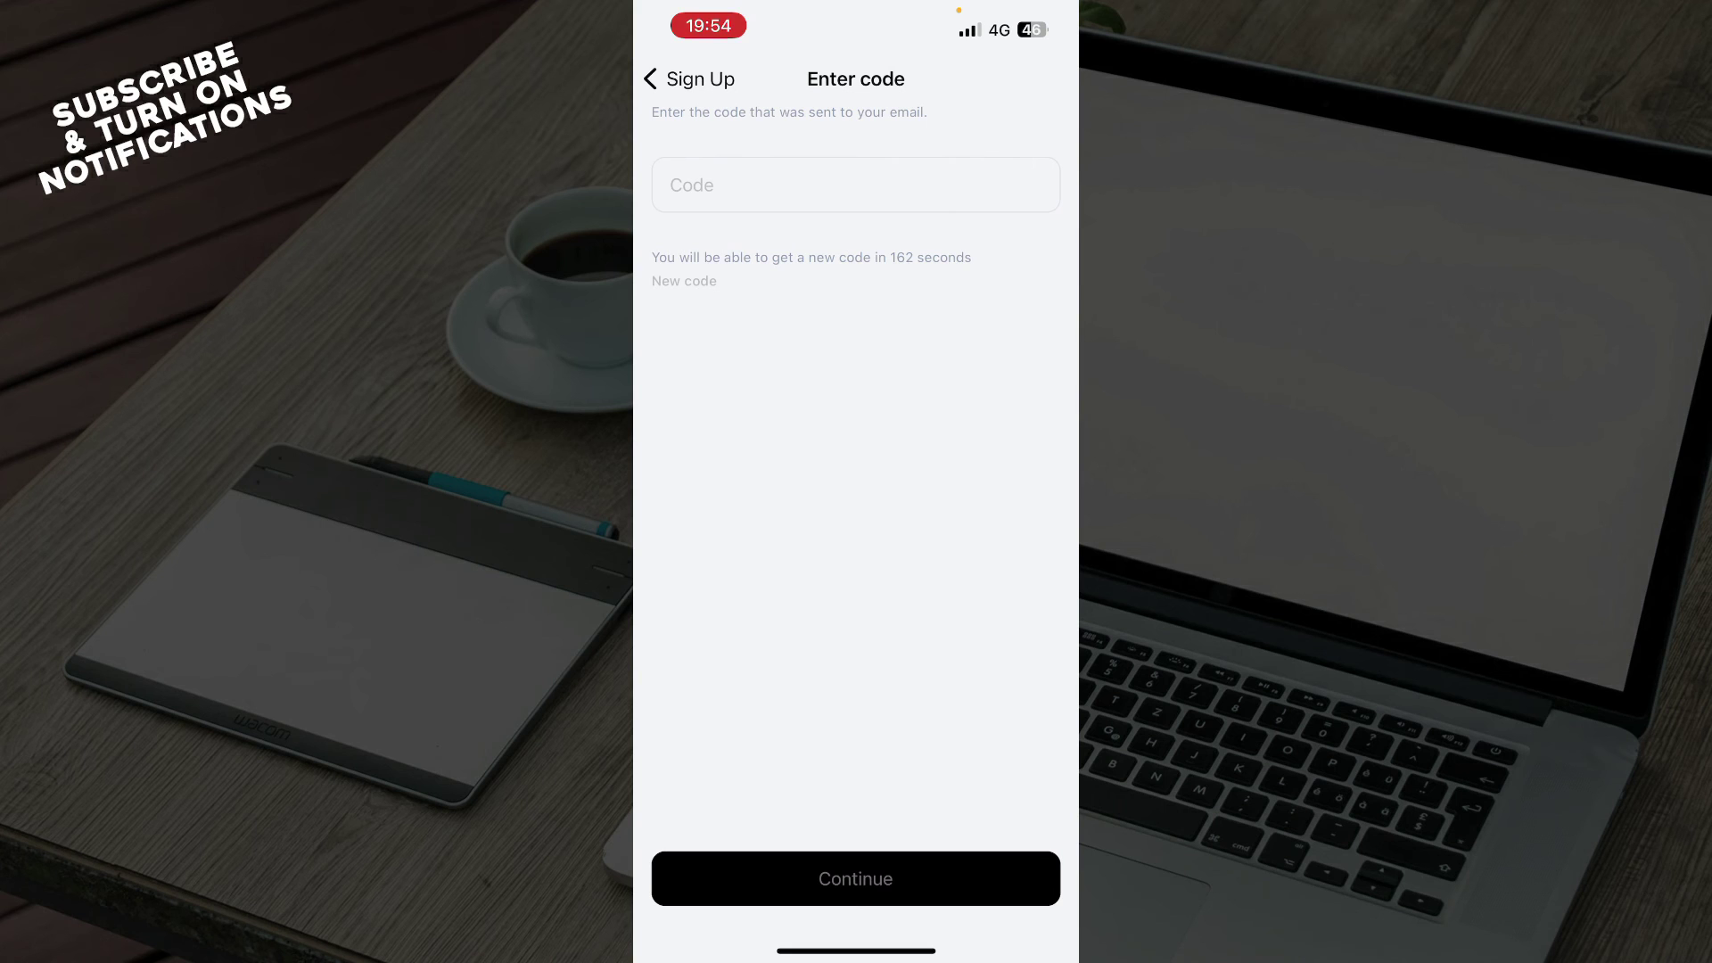
Step: Enter the six-digit emailed verification code and submit it to complete registration
left_click(854, 185)
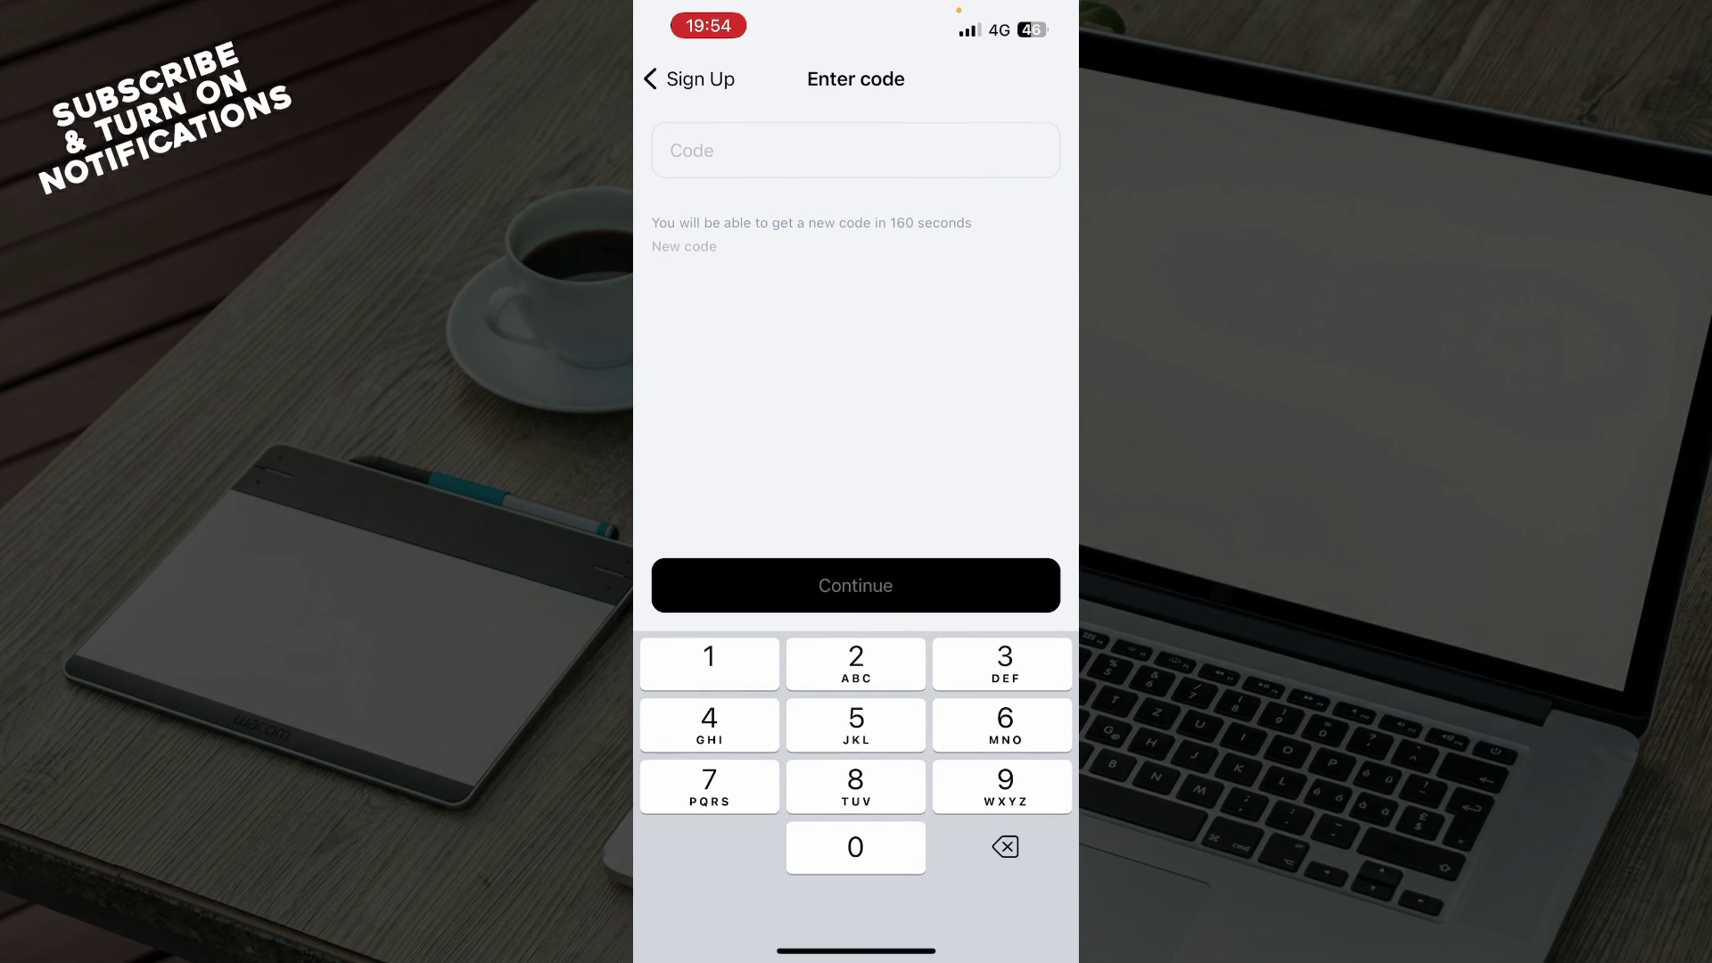
left_click(854, 585)
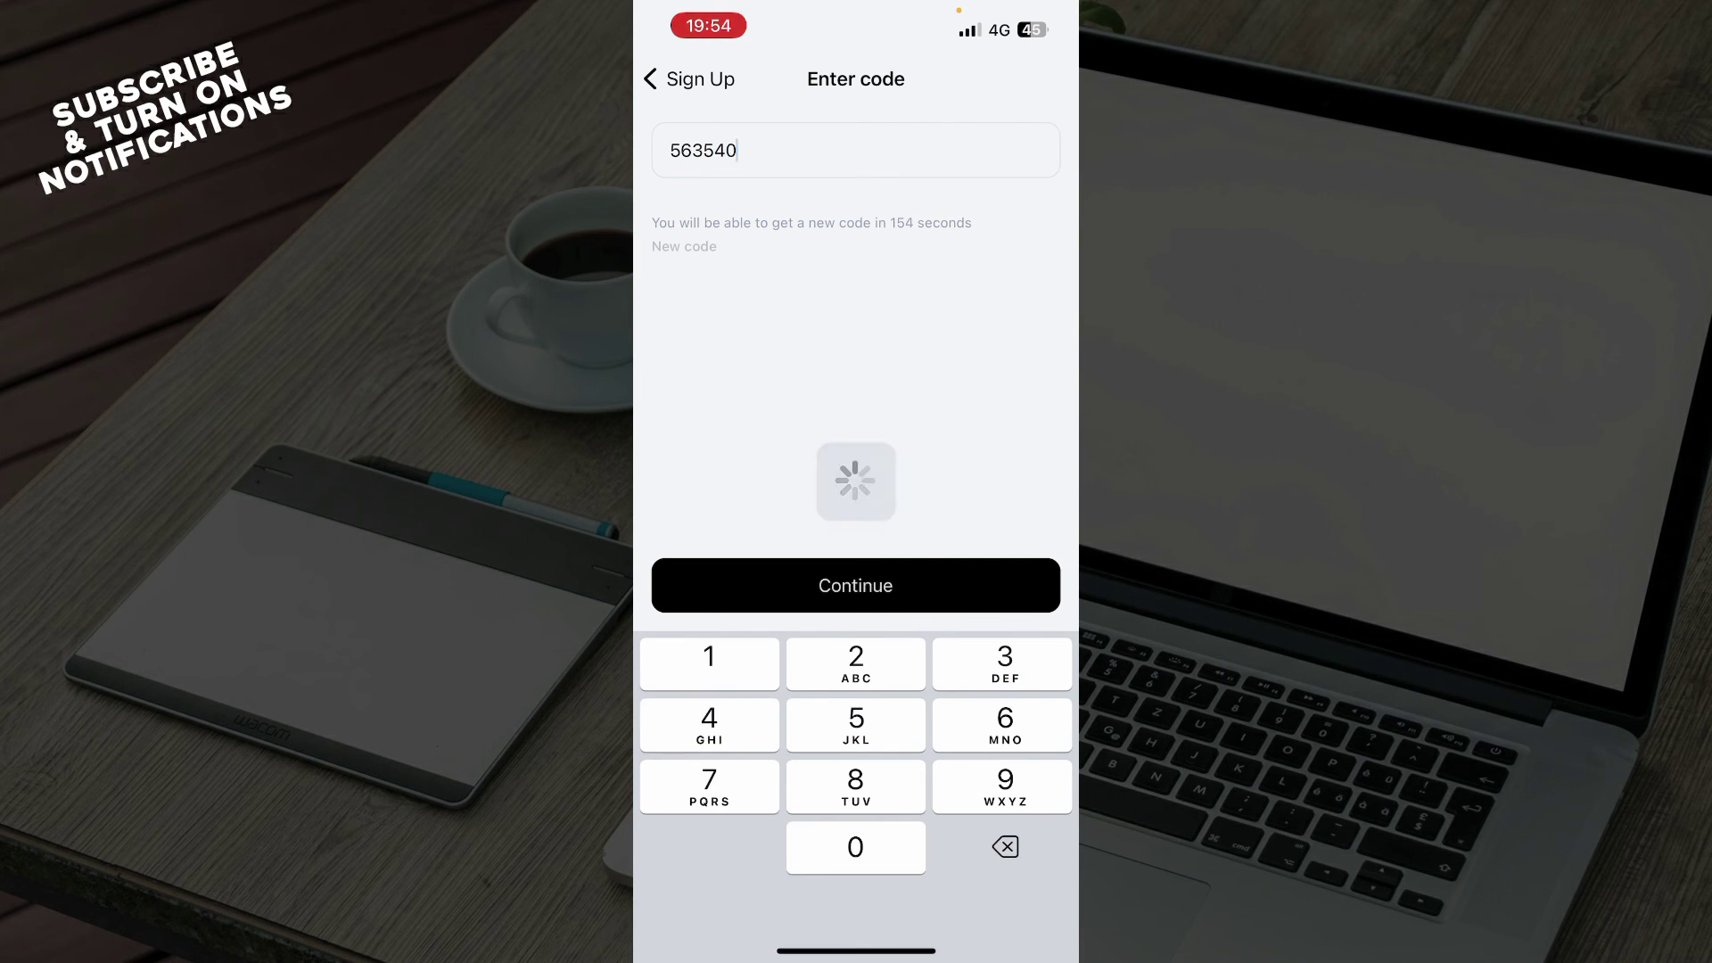